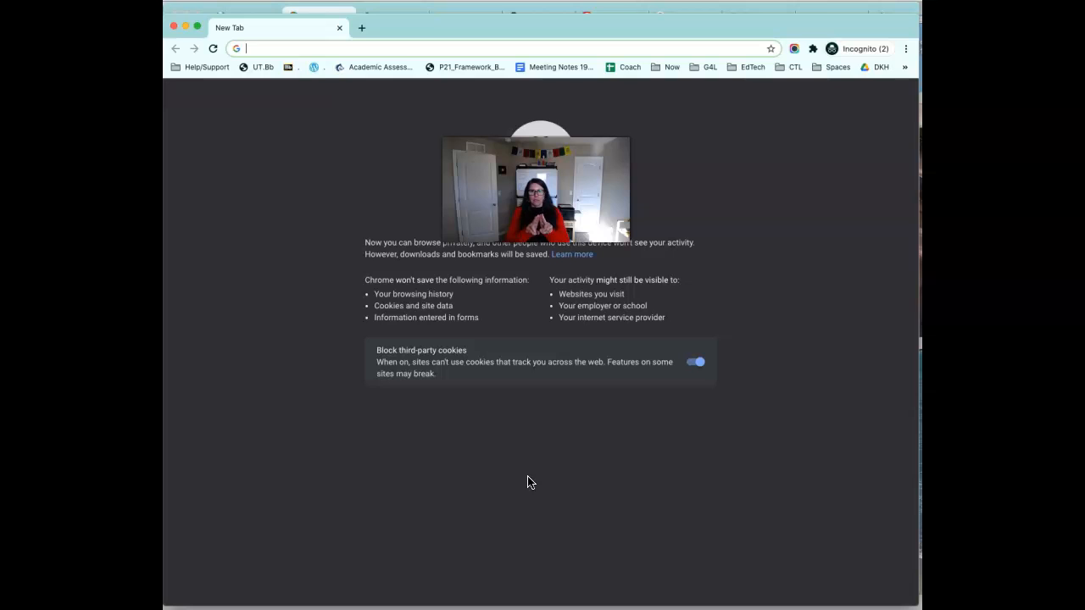
Load flipgrid.com in the incognito tab's address bar.
{"action": "left_click", "coordinate": [609, 461]}
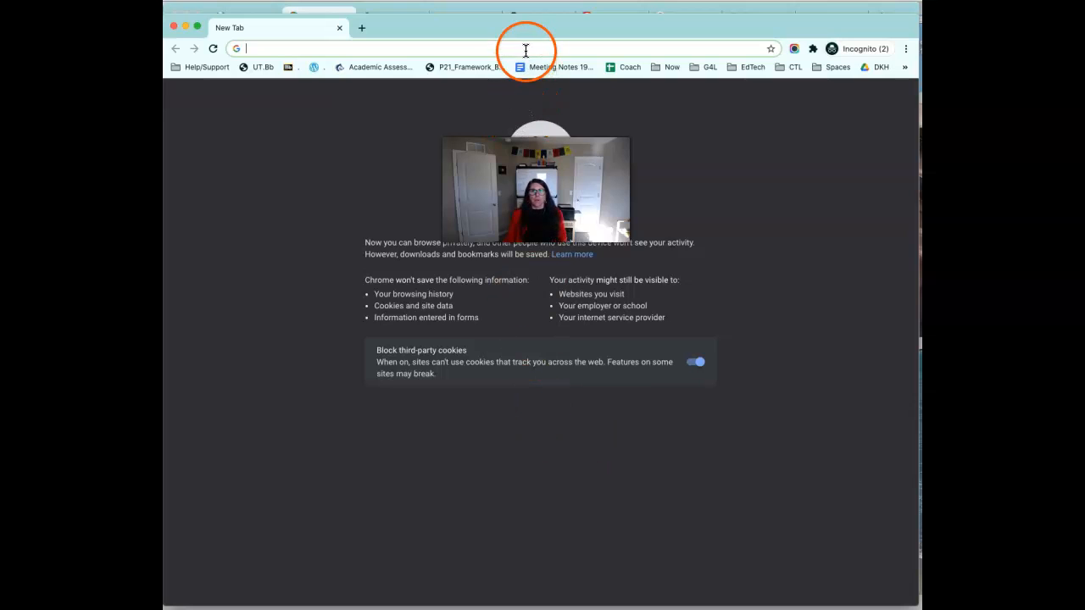
{"action": "type", "text": "flipgrid.co"}
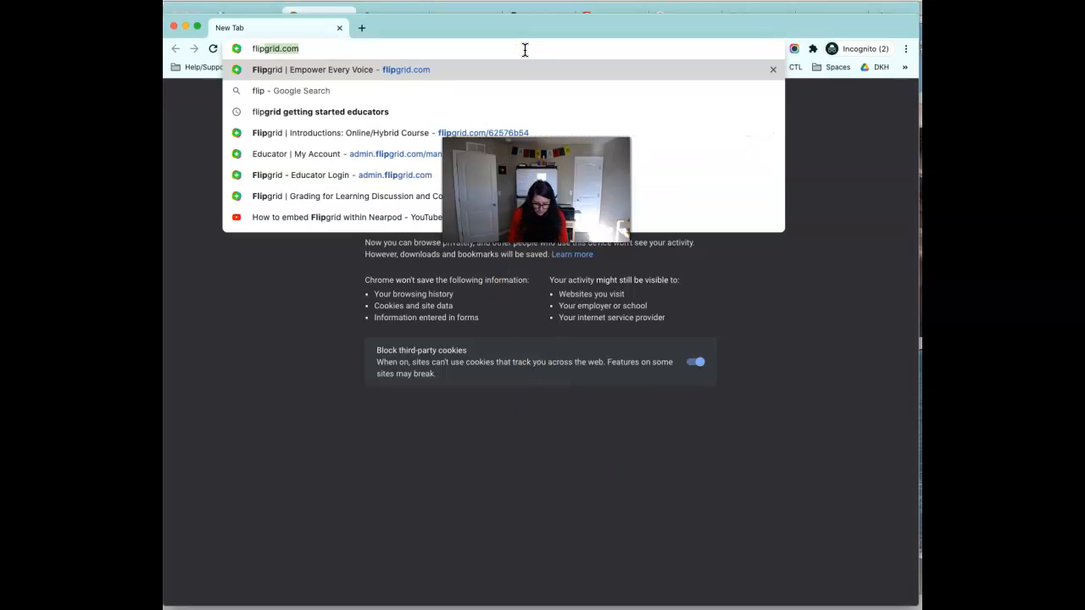
{"action": "type", "text": "m"}
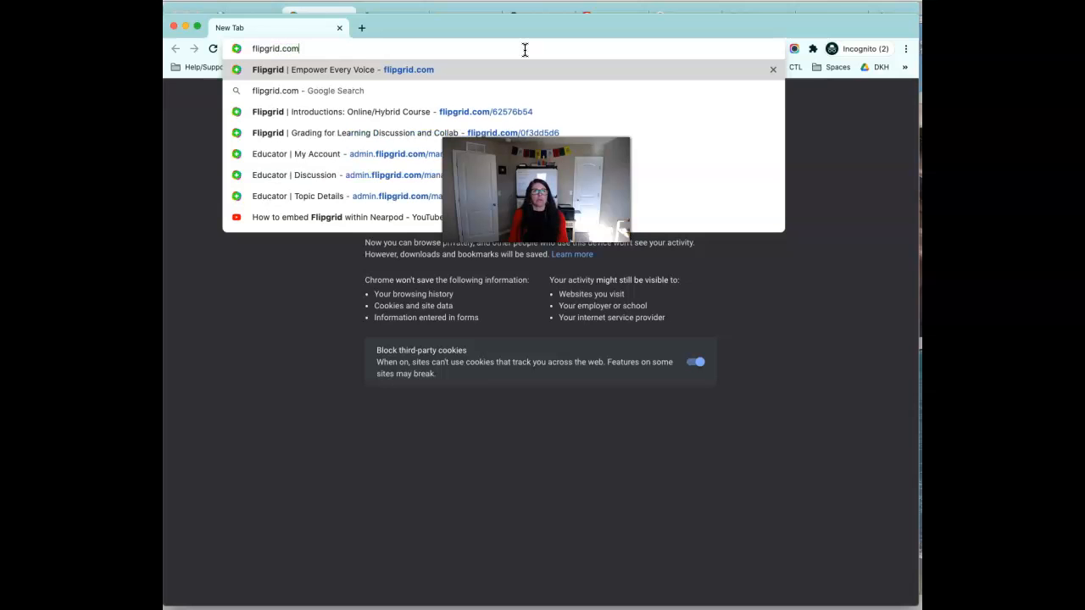
{"action": "key", "text": "Return"}
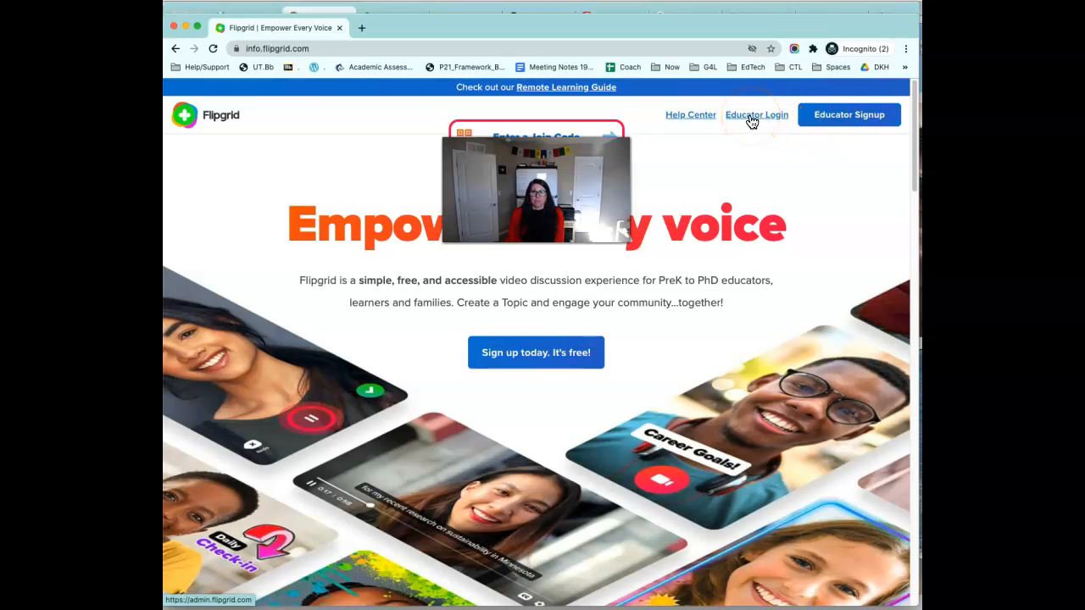
Switch to the Chrome window showing the admin.flipgrid.com Discussion Groups page.
{"action": "left_click", "coordinate": [708, 10]}
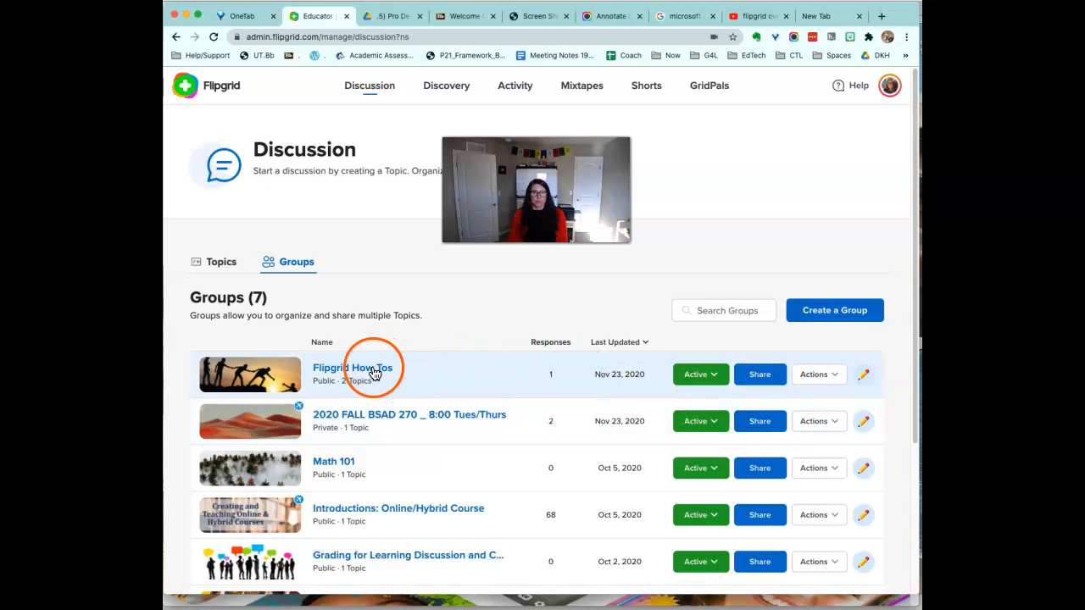
Open the Flipgrid How Tos group and preview the Instructors topic's share, embed and QR options.
{"action": "left_click", "coordinate": [345, 375]}
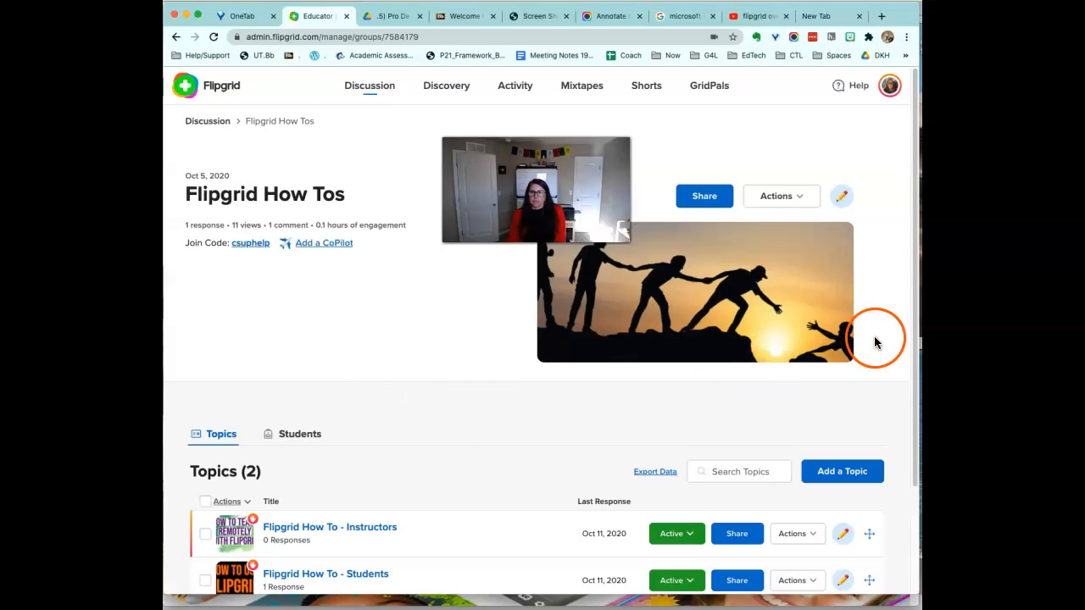
{"action": "left_click_drag", "start_coordinate": [914, 341], "coordinate": [896, 407]}
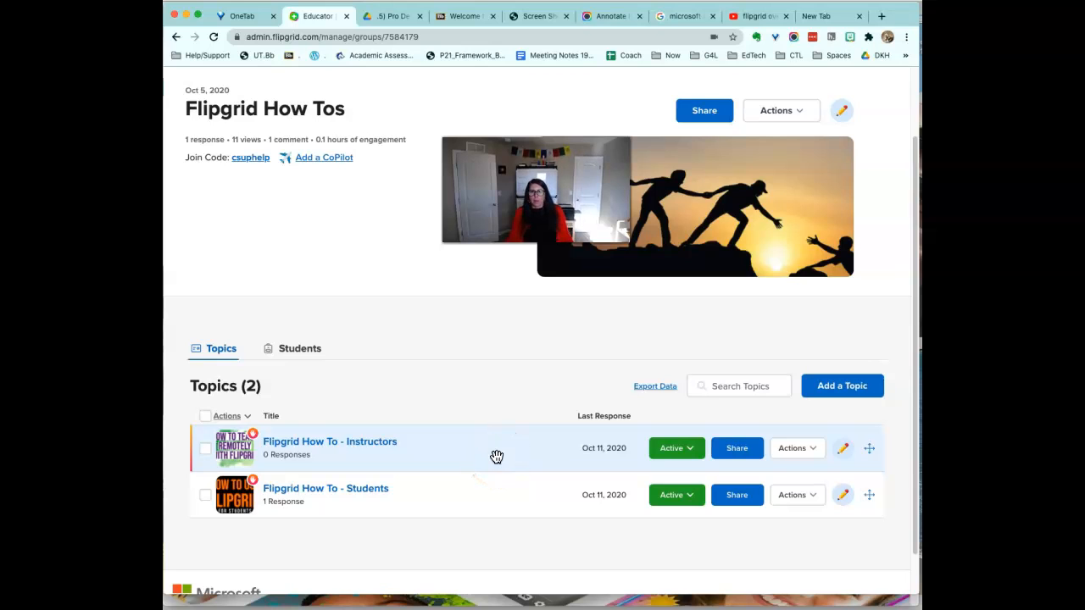
{"action": "left_click", "coordinate": [742, 459]}
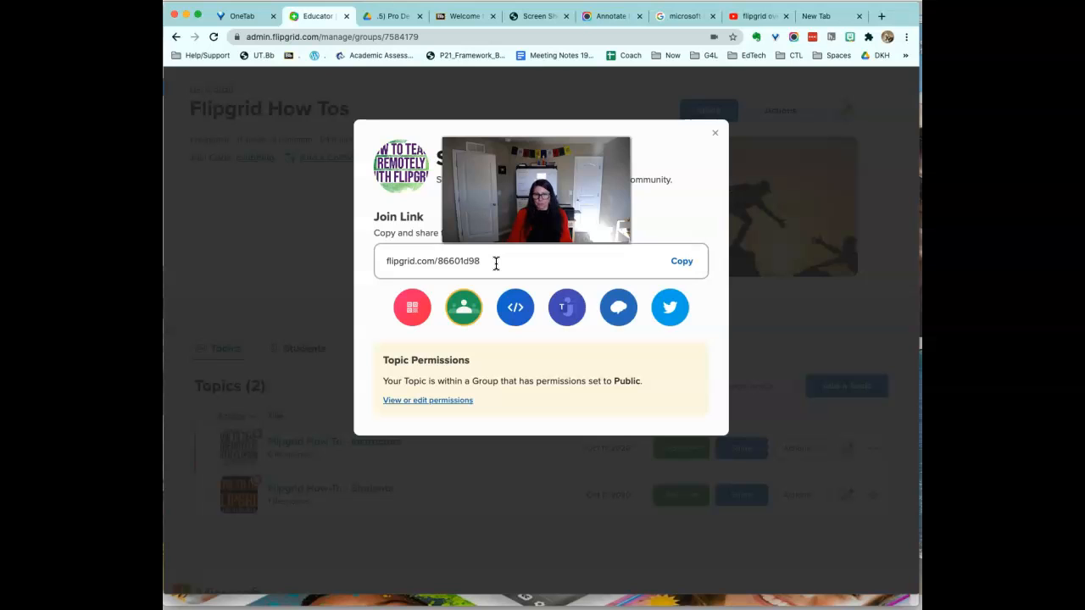
{"action": "left_click", "coordinate": [518, 316]}
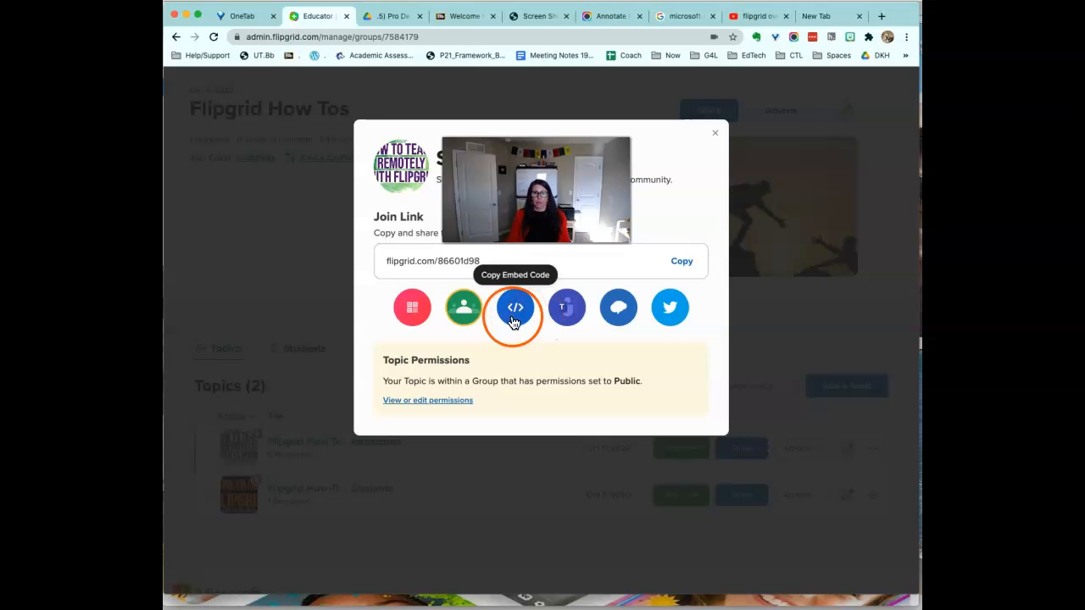
{"action": "left_click", "coordinate": [411, 308]}
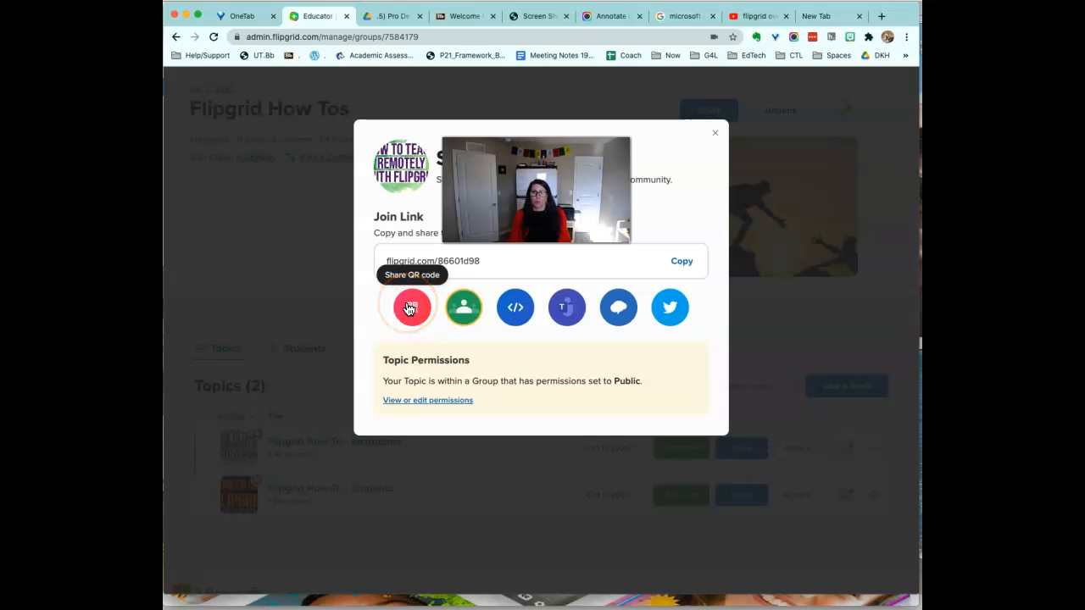
{"action": "left_click", "coordinate": [718, 137]}
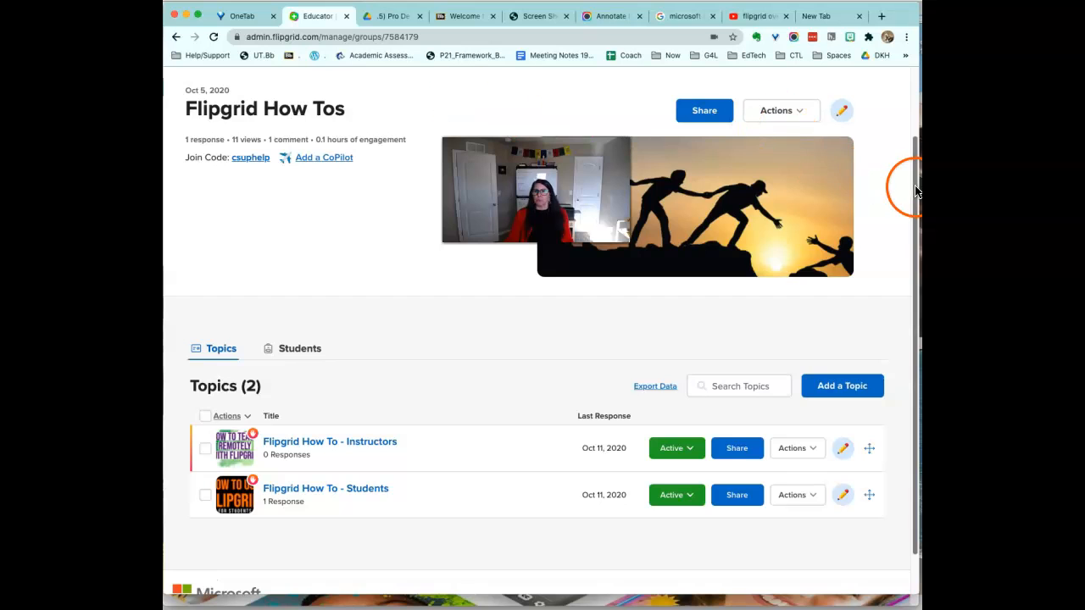
{"action": "left_click_drag", "start_coordinate": [916, 181], "coordinate": [864, 56]}
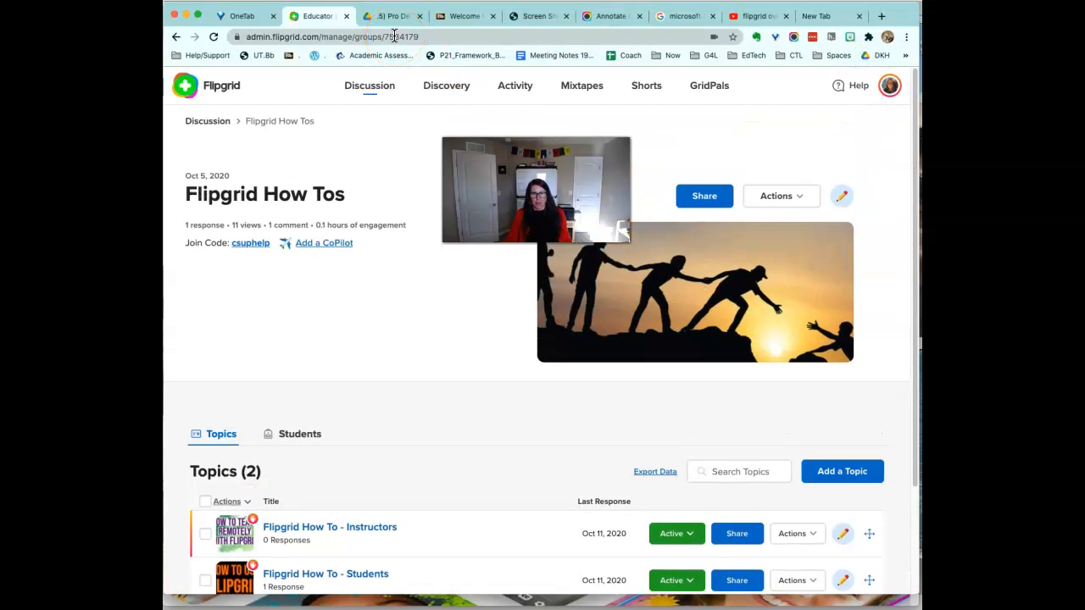
{"action": "left_click", "coordinate": [201, 92]}
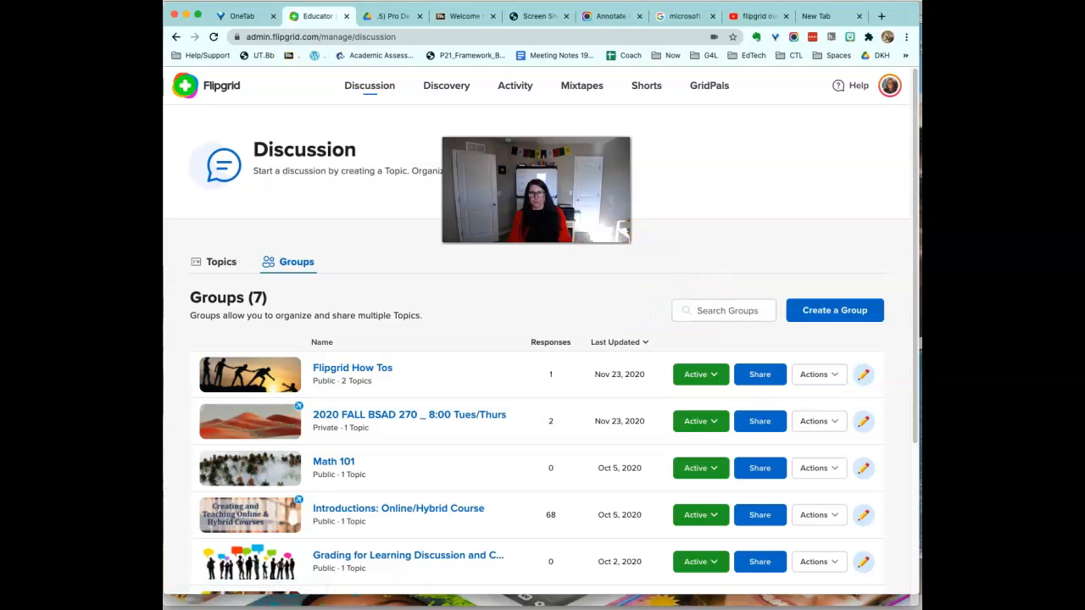
{"action": "left_click", "coordinate": [821, 318]}
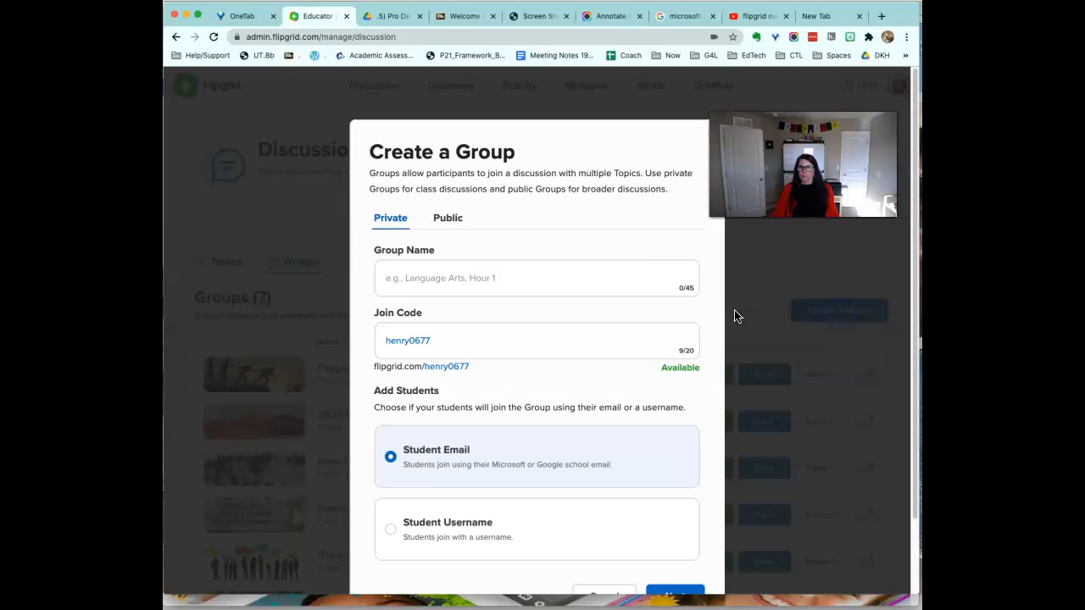
{"action": "left_click", "coordinate": [538, 279]}
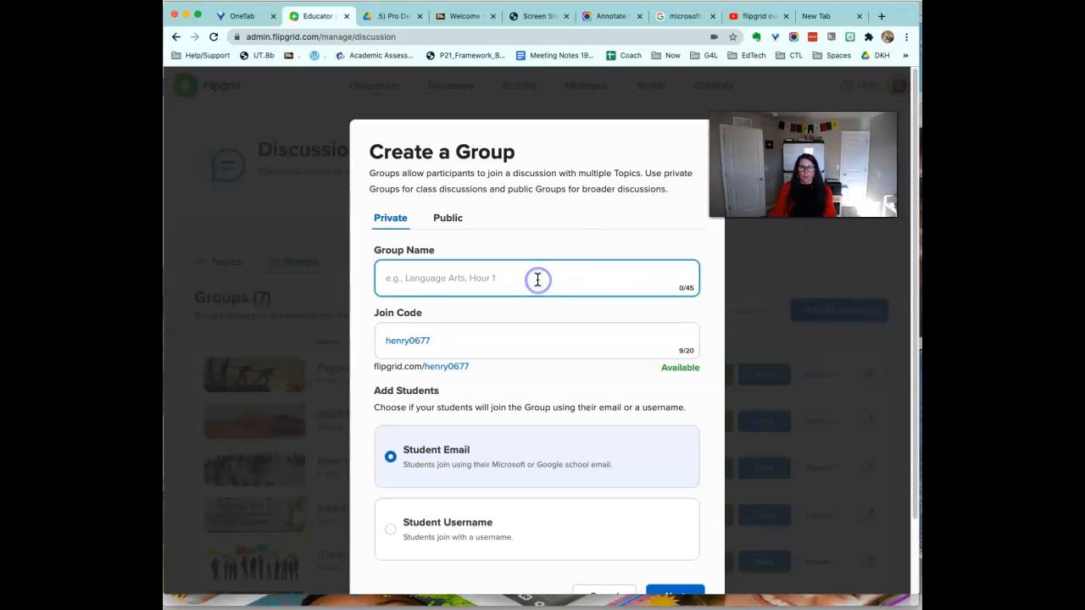
{"action": "type", "text": "EdTec"}
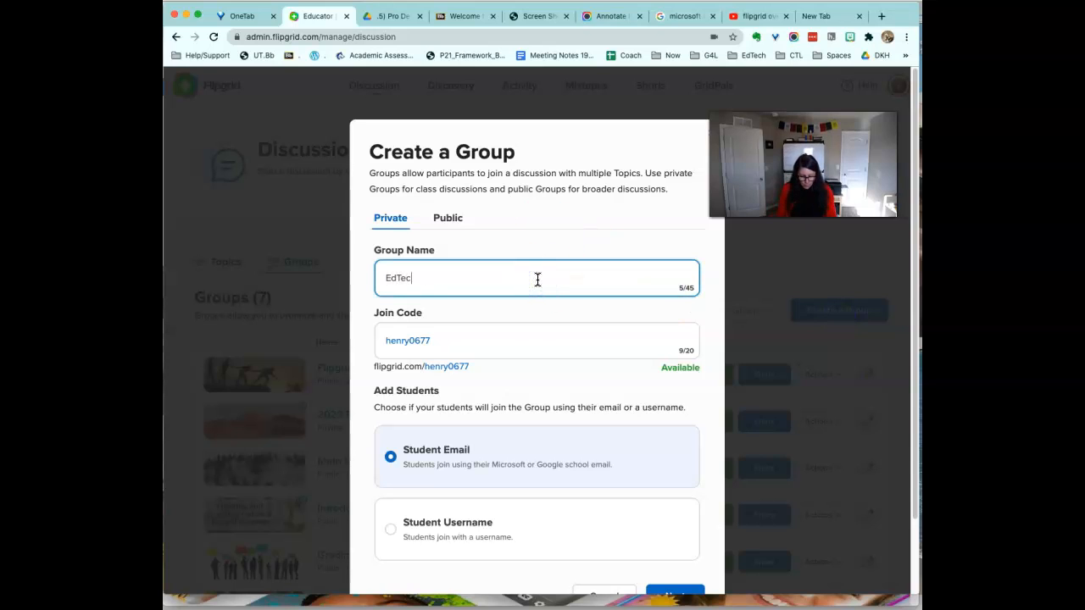
{"action": "type", "text": "h 101"}
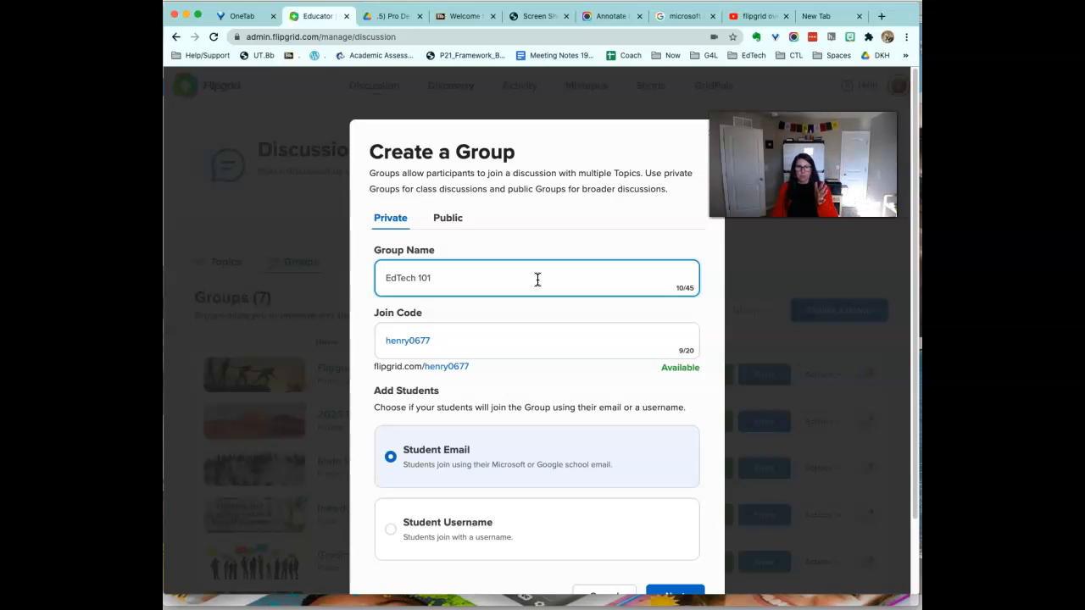
{"action": "left_click_drag", "start_coordinate": [463, 342], "coordinate": [370, 329]}
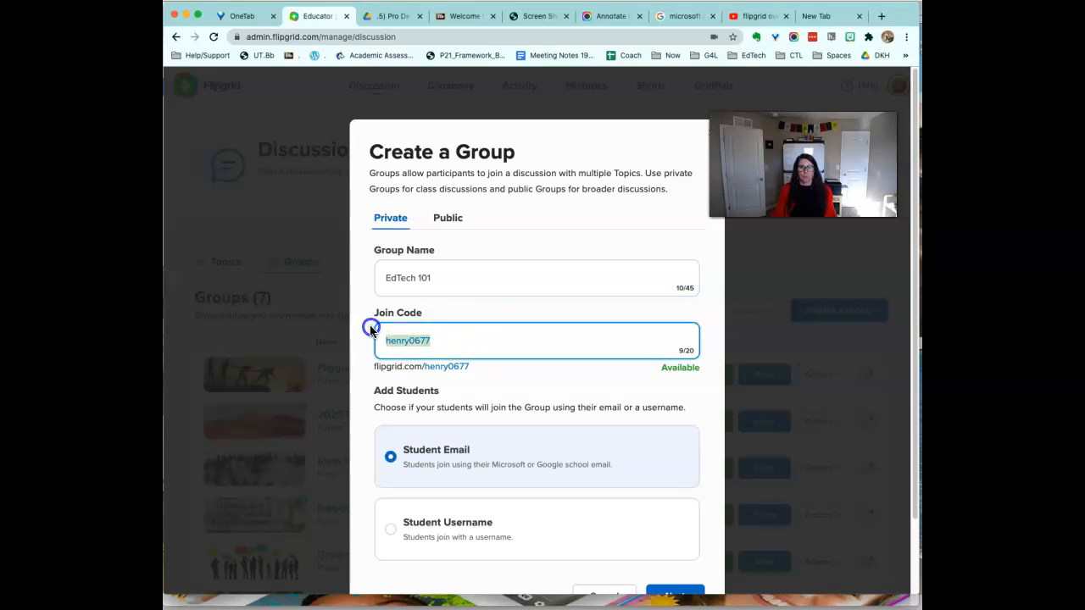
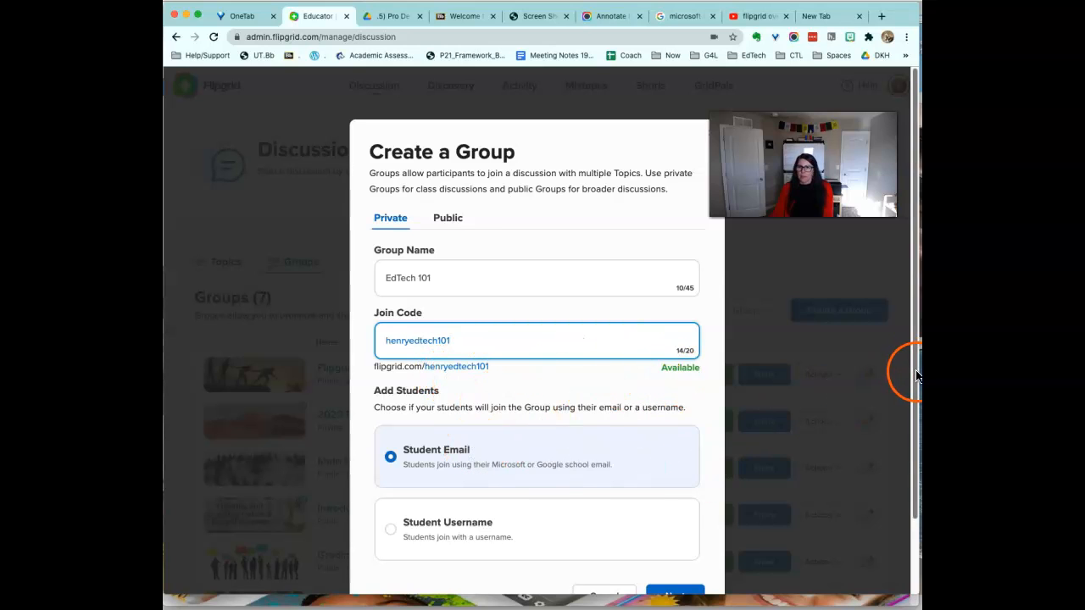
{"action": "left_click_drag", "start_coordinate": [908, 370], "coordinate": [908, 405]}
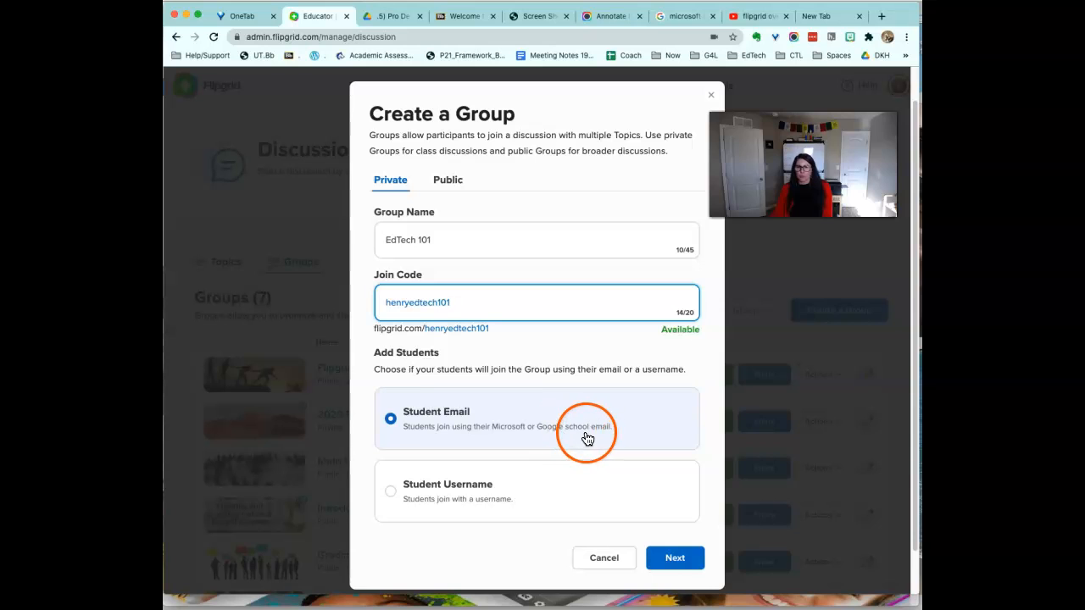
{"action": "left_click", "coordinate": [672, 558]}
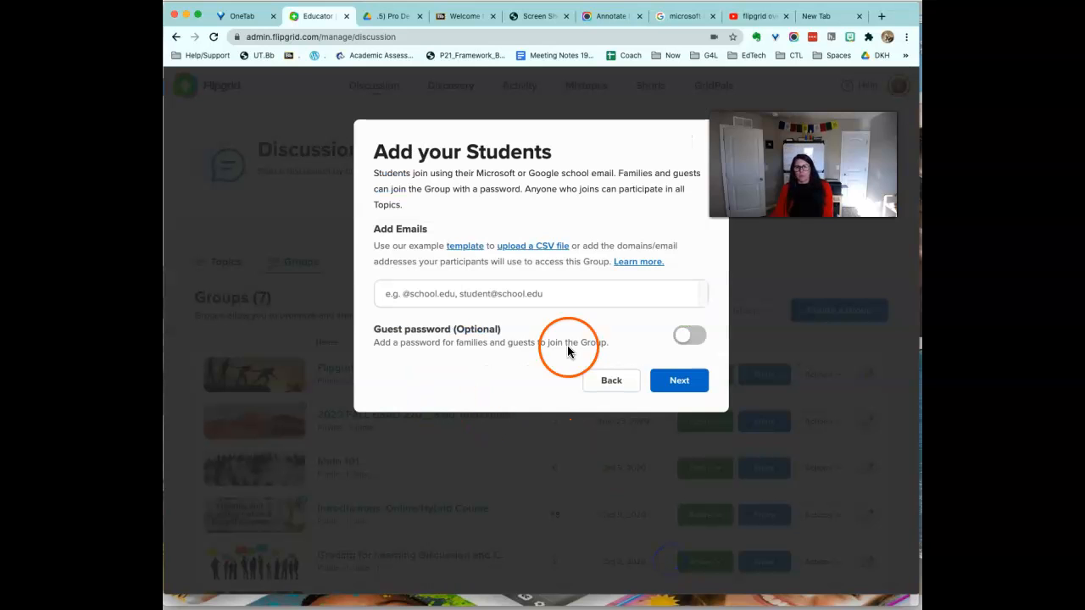
{"action": "left_click", "coordinate": [580, 296]}
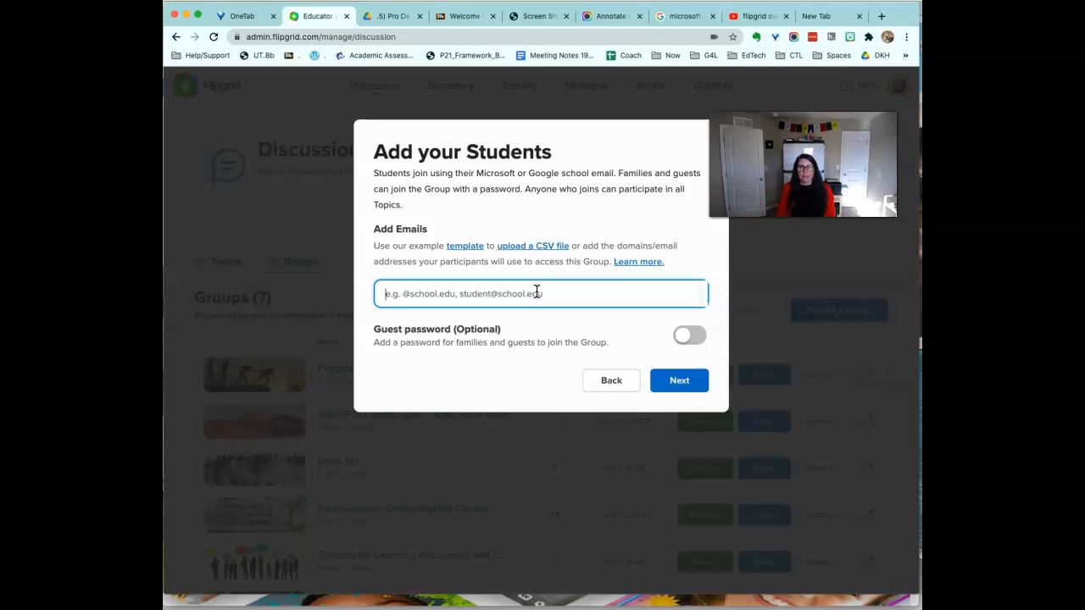
{"action": "type", "text": "@"}
{"action": "type", "text": "gam"}
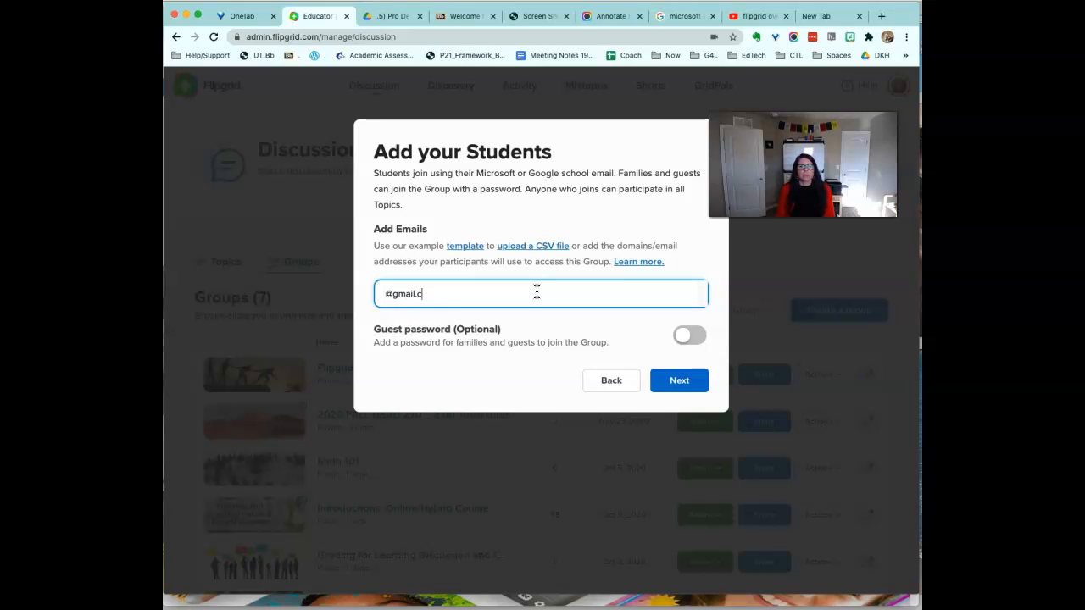
{"action": "key", "text": "Return"}
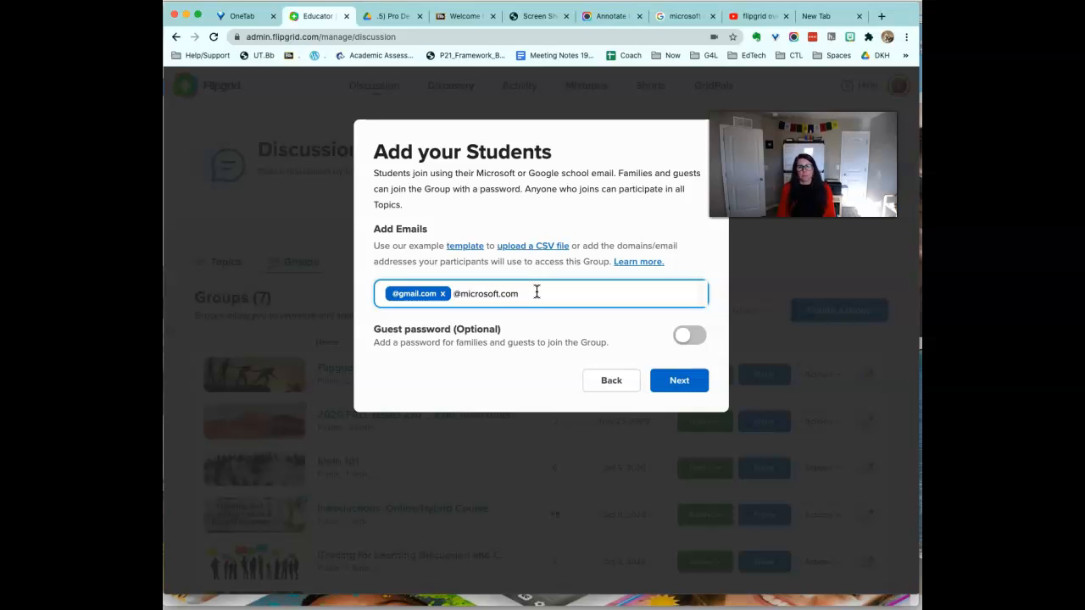
{"action": "key", "text": "Return"}
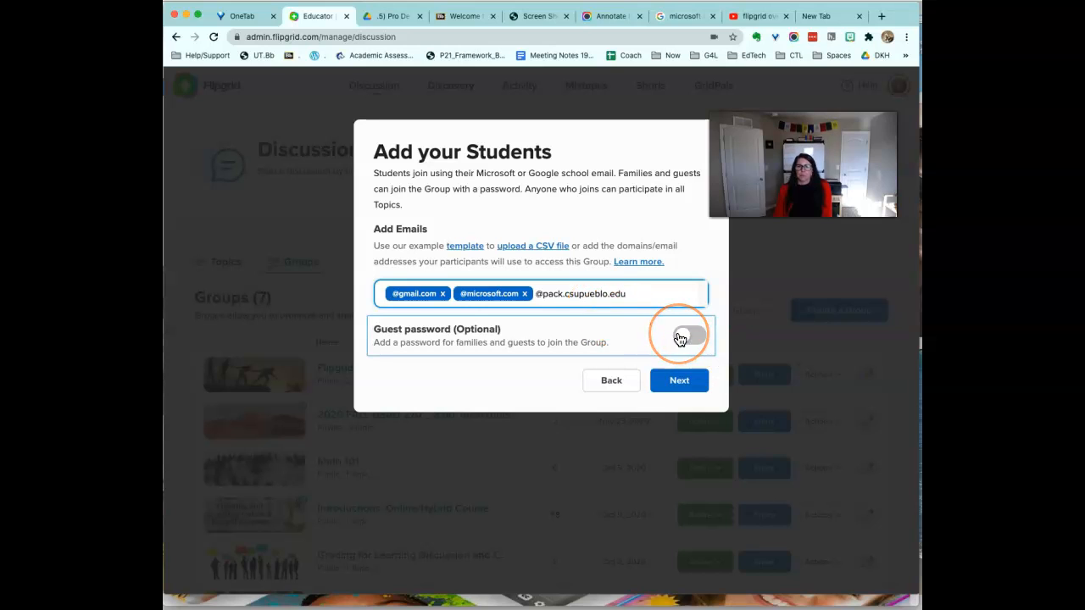
{"action": "key", "text": "Return"}
{"action": "left_click", "coordinate": [679, 381]}
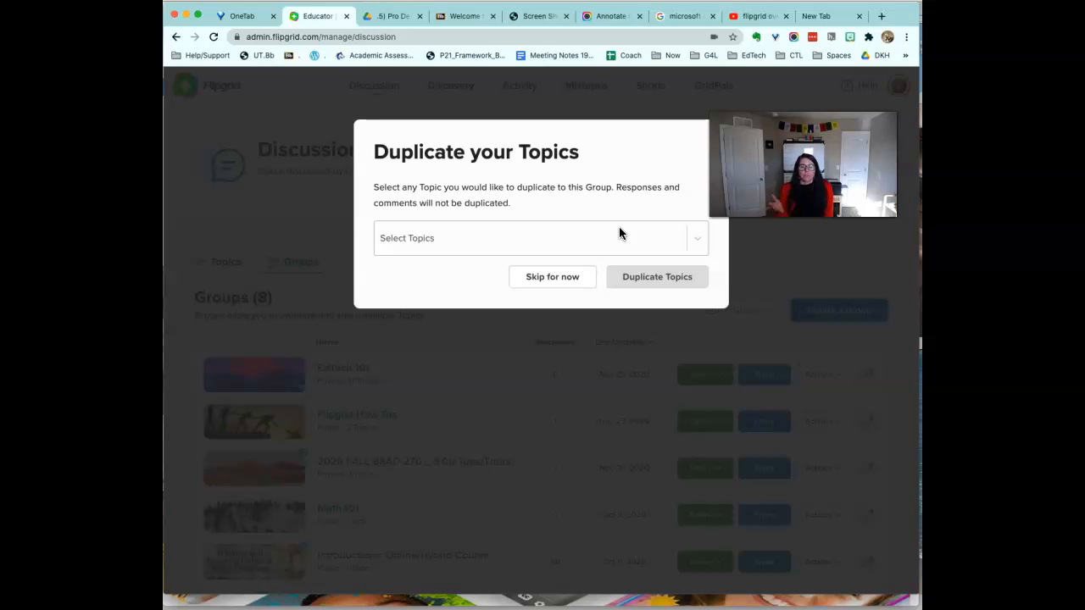
Skip duplicating existing topics and go to the EdTech 101 group page.
{"action": "left_click", "coordinate": [696, 244]}
{"action": "left_click", "coordinate": [696, 244]}
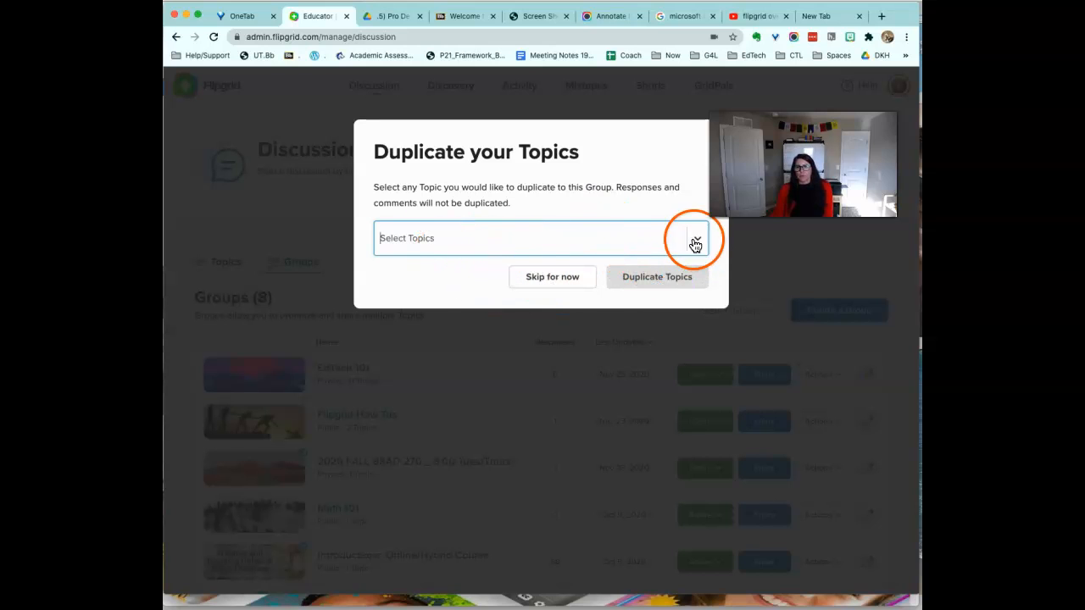
{"action": "left_click", "coordinate": [543, 282]}
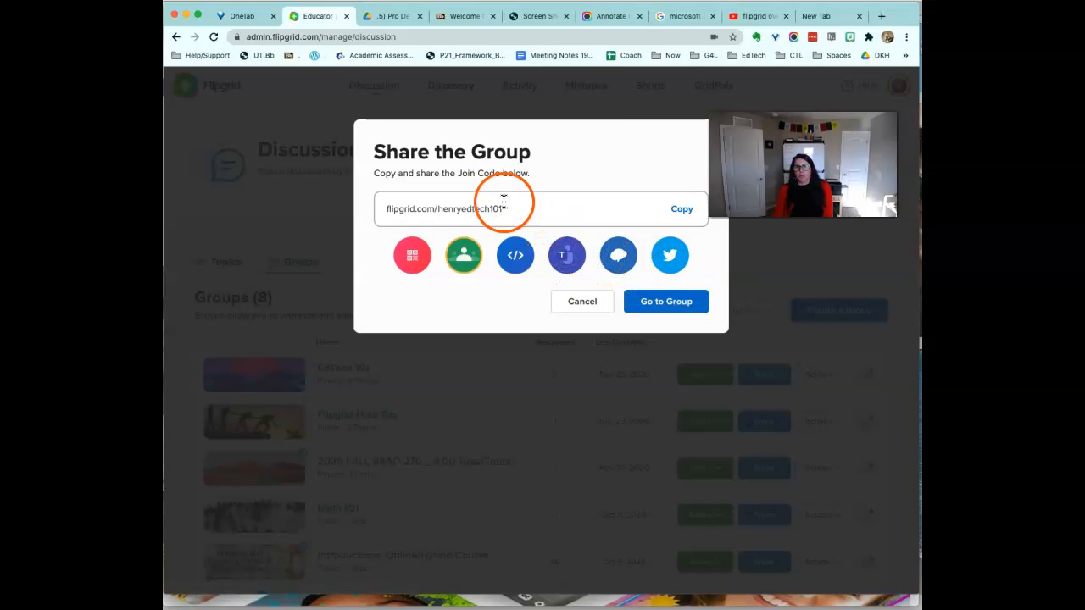
{"action": "left_click", "coordinate": [683, 311]}
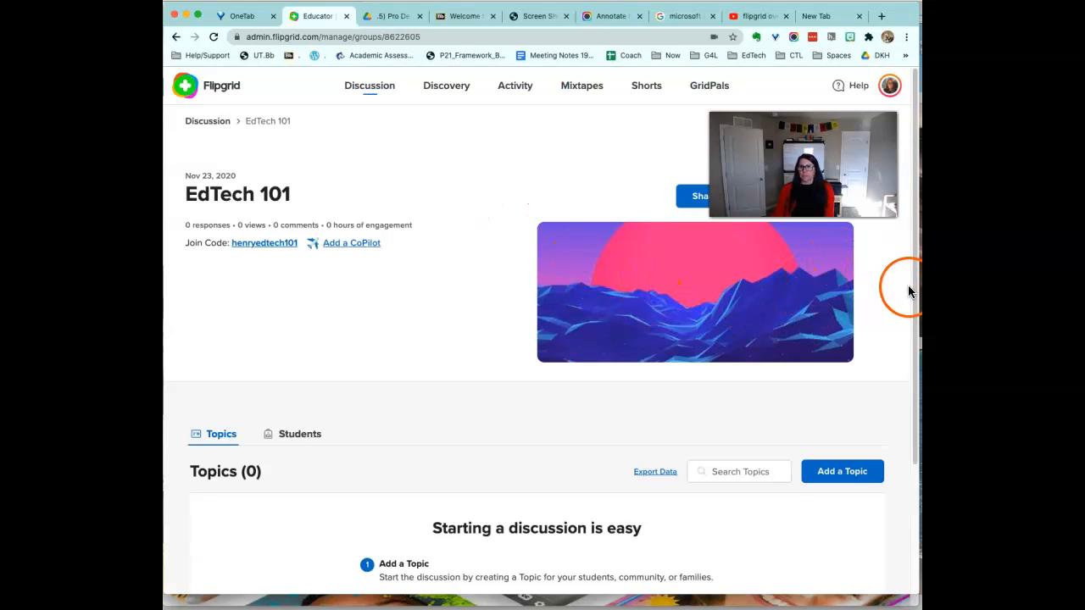
Open the Add a CoPilot invitation and dismiss it without inviting anyone.
{"action": "mouse_move", "coordinate": [913, 294]}
{"action": "left_mouse_down"}
{"action": "mouse_move", "coordinate": [916, 308]}
{"action": "mouse_move", "coordinate": [912, 276]}
{"action": "left_mouse_up"}
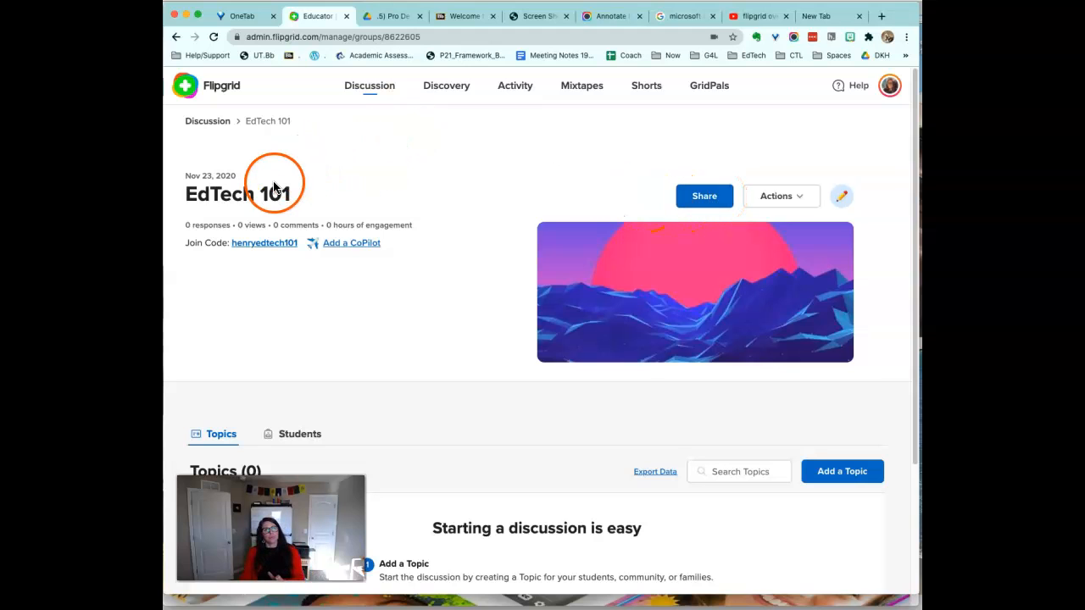
{"action": "left_click", "coordinate": [348, 246]}
{"action": "left_click", "coordinate": [423, 251]}
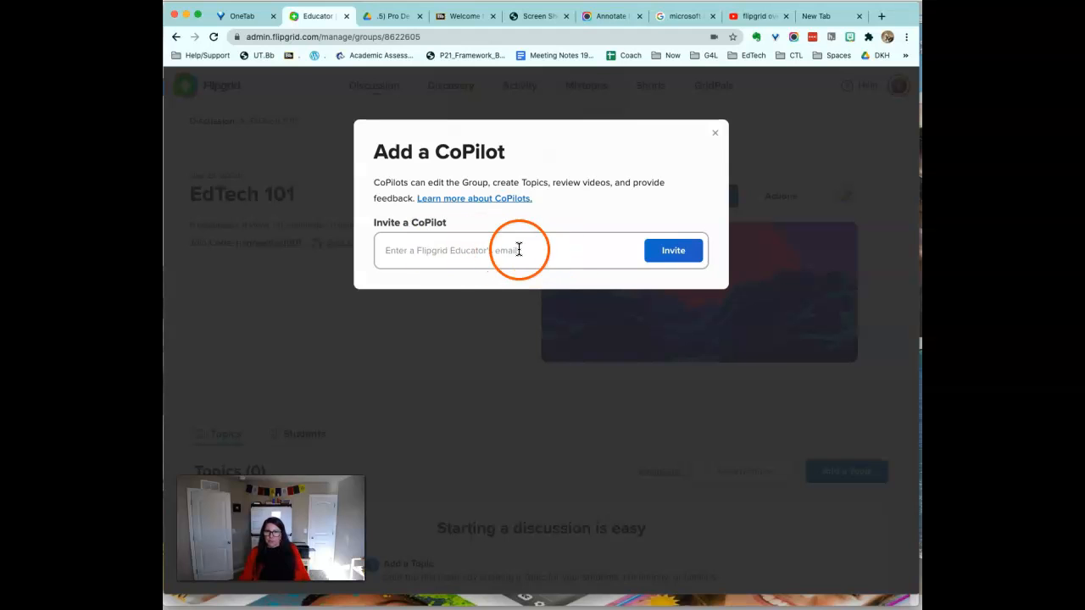
{"action": "left_click", "coordinate": [715, 132]}
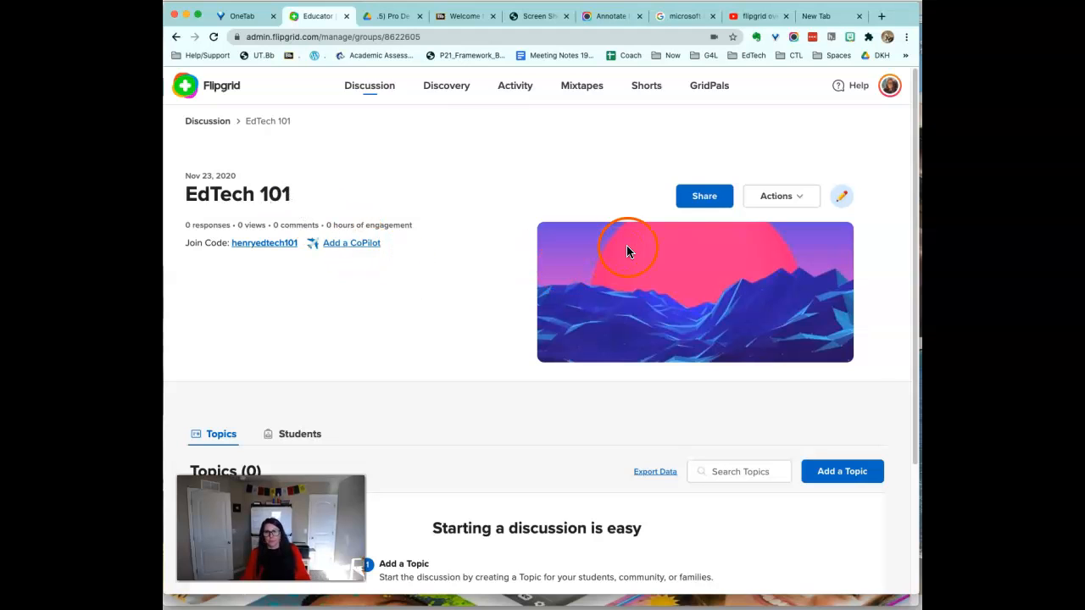
Choose Edit Group from the group's Actions list.
{"action": "left_click", "coordinate": [781, 198]}
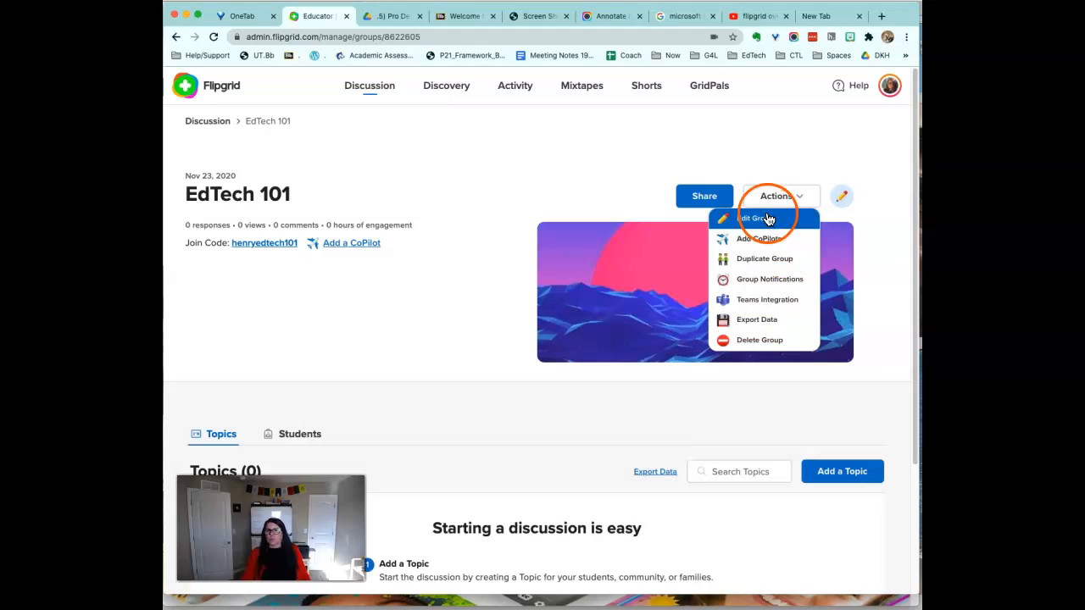
{"action": "left_click", "coordinate": [852, 170]}
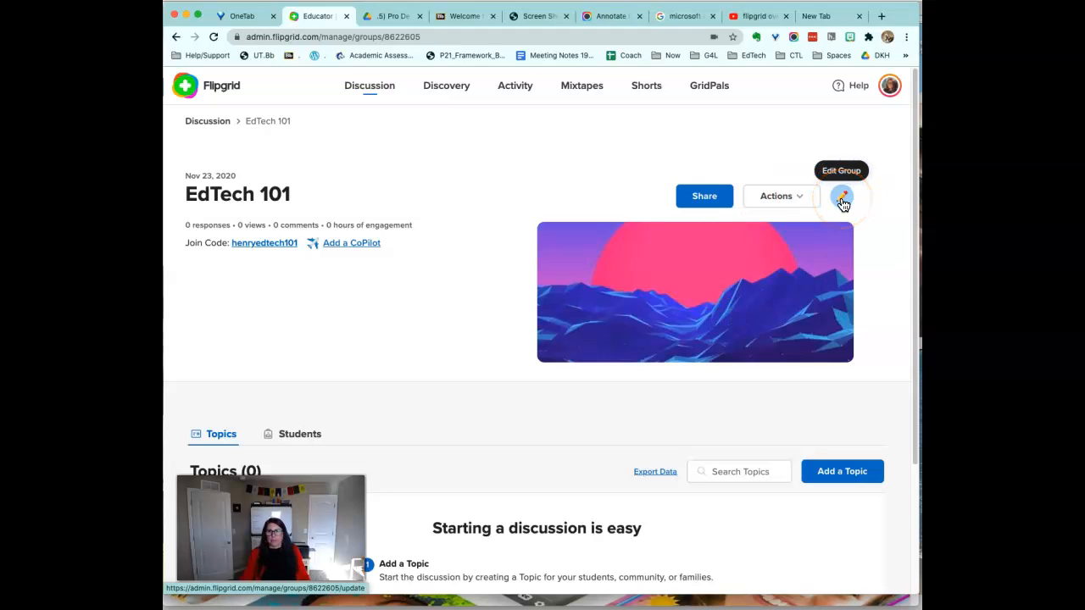
{"action": "left_click_drag", "start_coordinate": [911, 212], "coordinate": [845, 330]}
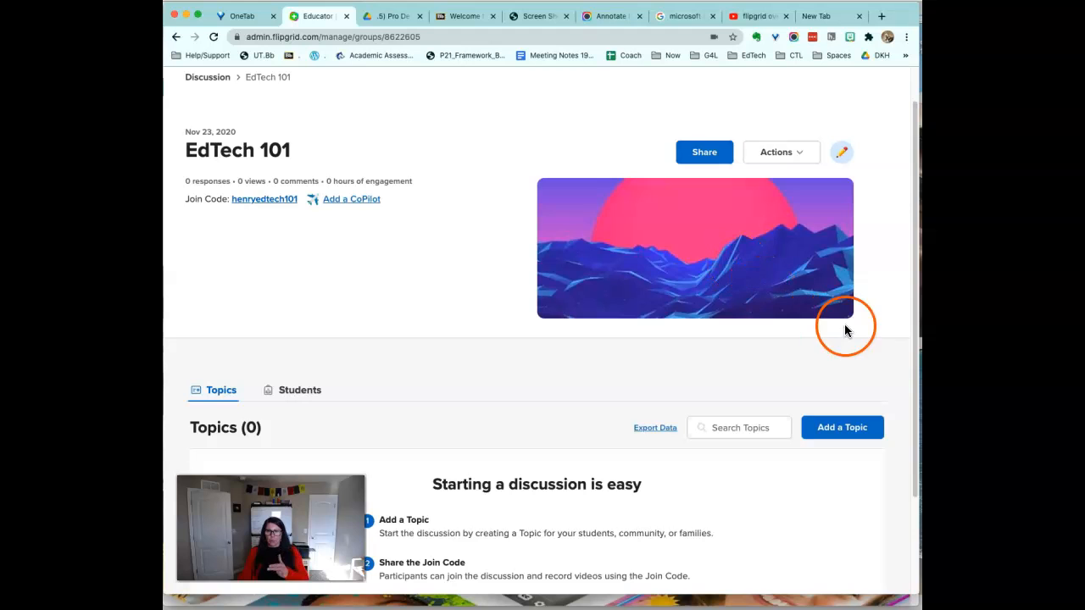
{"action": "left_click_drag", "start_coordinate": [915, 347], "coordinate": [906, 328]}
{"action": "left_click_drag", "start_coordinate": [796, 316], "coordinate": [789, 255]}
{"action": "left_click", "coordinate": [779, 170]}
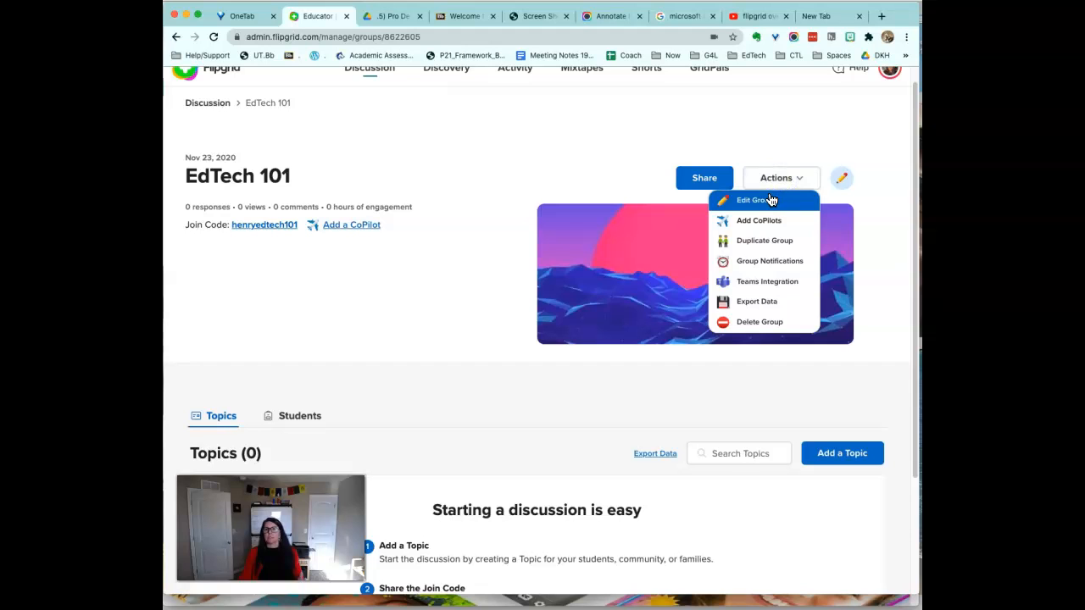
{"action": "left_click", "coordinate": [838, 187]}
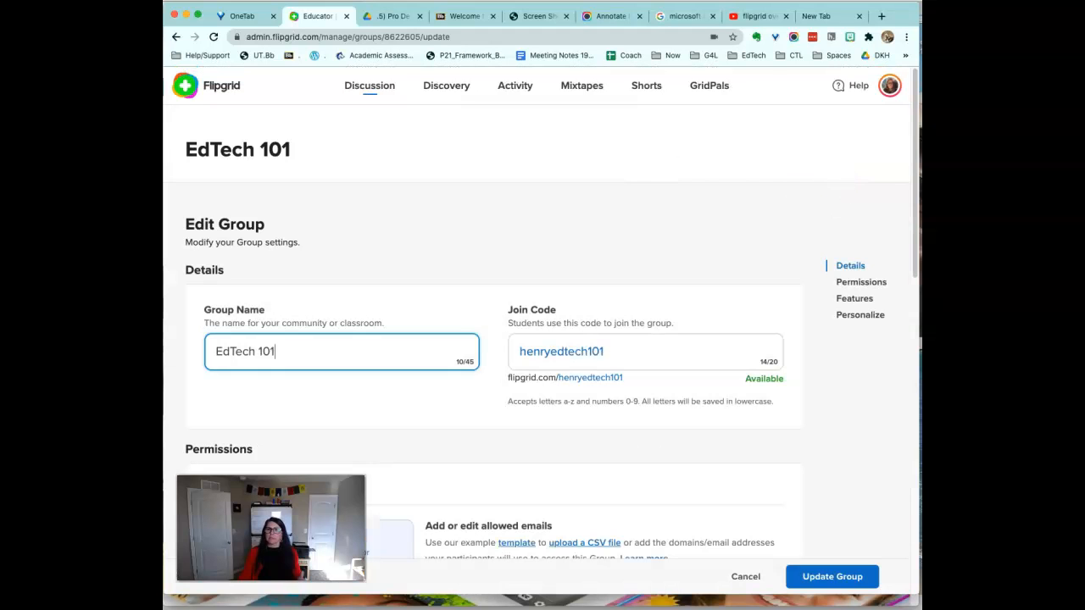
Scroll through the group settings, keeping the group status Active.
{"action": "scroll", "coordinate": [907, 204], "scroll_direction": "down", "scroll_amount": 2}
{"action": "scroll", "coordinate": [900, 218], "scroll_direction": "down", "scroll_amount": 2}
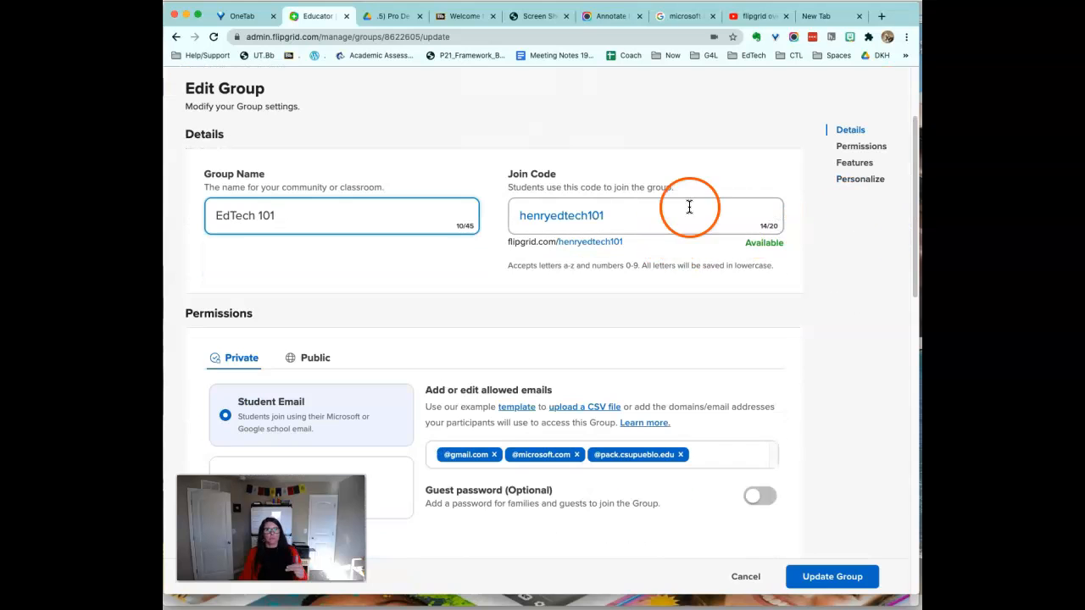
{"action": "left_click_drag", "start_coordinate": [913, 243], "coordinate": [881, 303]}
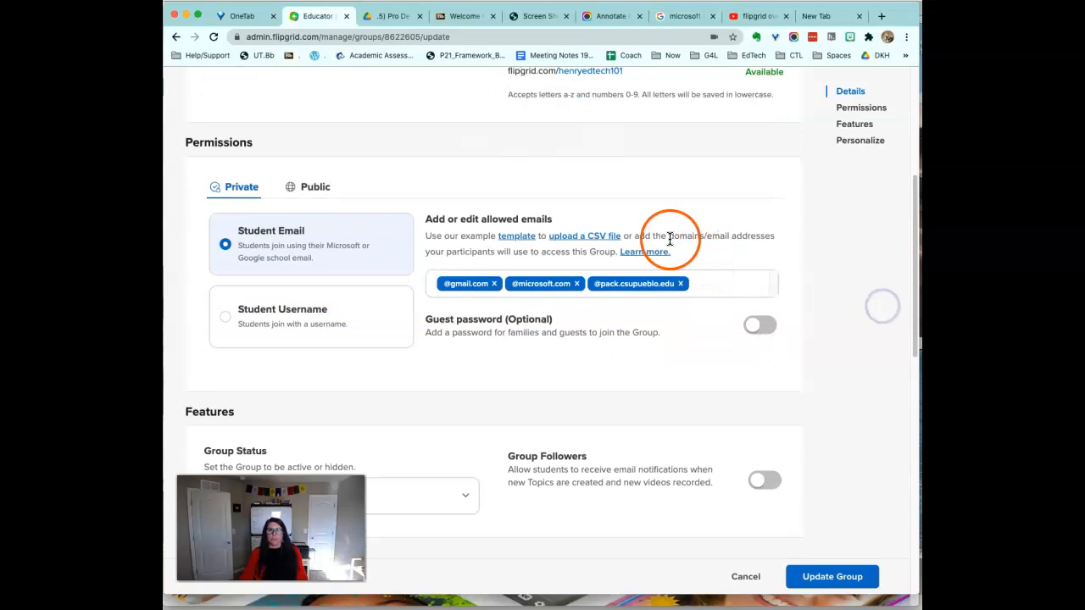
{"action": "left_click_drag", "start_coordinate": [915, 316], "coordinate": [814, 403]}
{"action": "left_click", "coordinate": [448, 231]}
{"action": "left_click", "coordinate": [449, 230]}
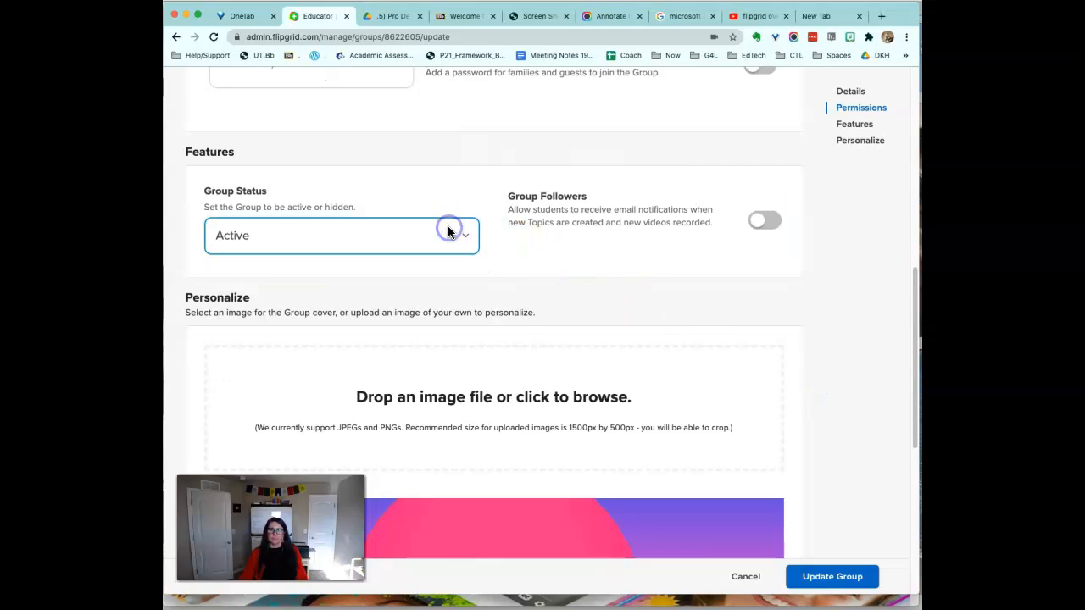
Choose the water-and-rocks Featured image as the cover and update the group.
{"action": "left_click_drag", "start_coordinate": [914, 290], "coordinate": [910, 268]}
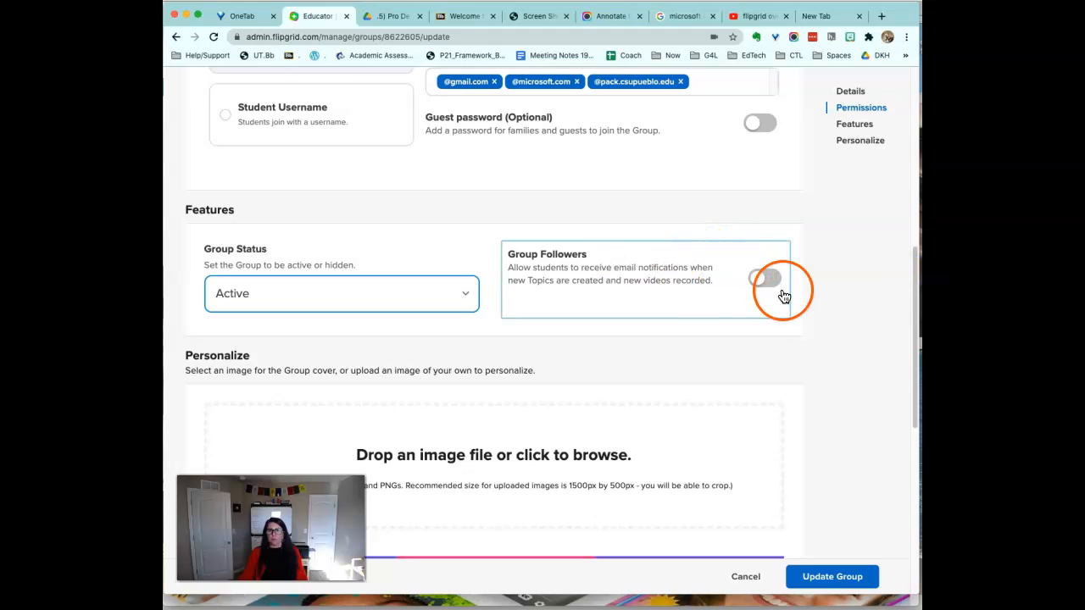
{"action": "left_click_drag", "start_coordinate": [915, 307], "coordinate": [850, 395]}
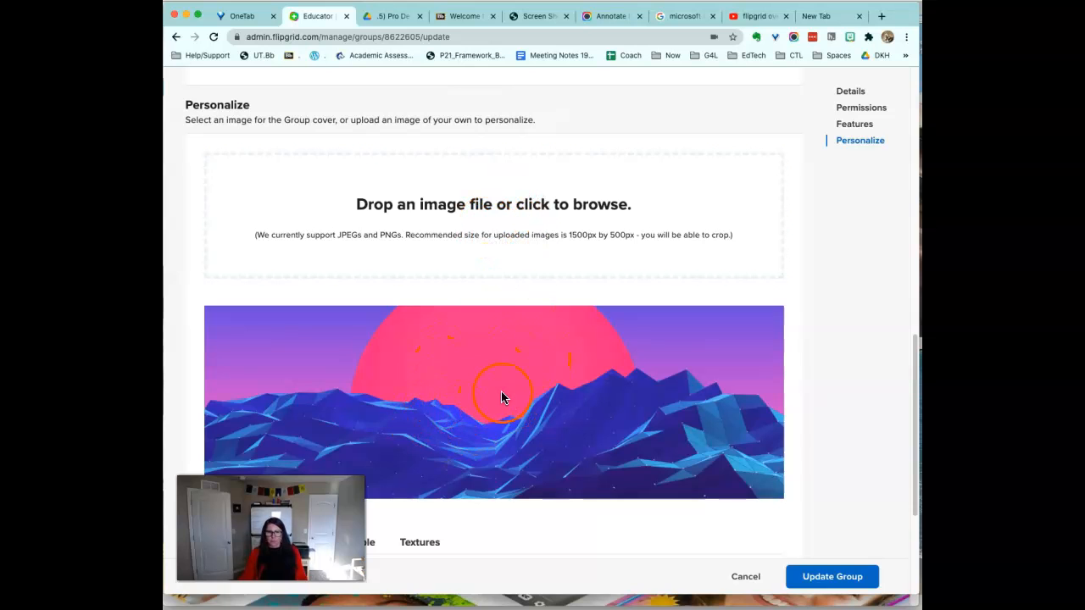
{"action": "left_click_drag", "start_coordinate": [917, 362], "coordinate": [868, 449]}
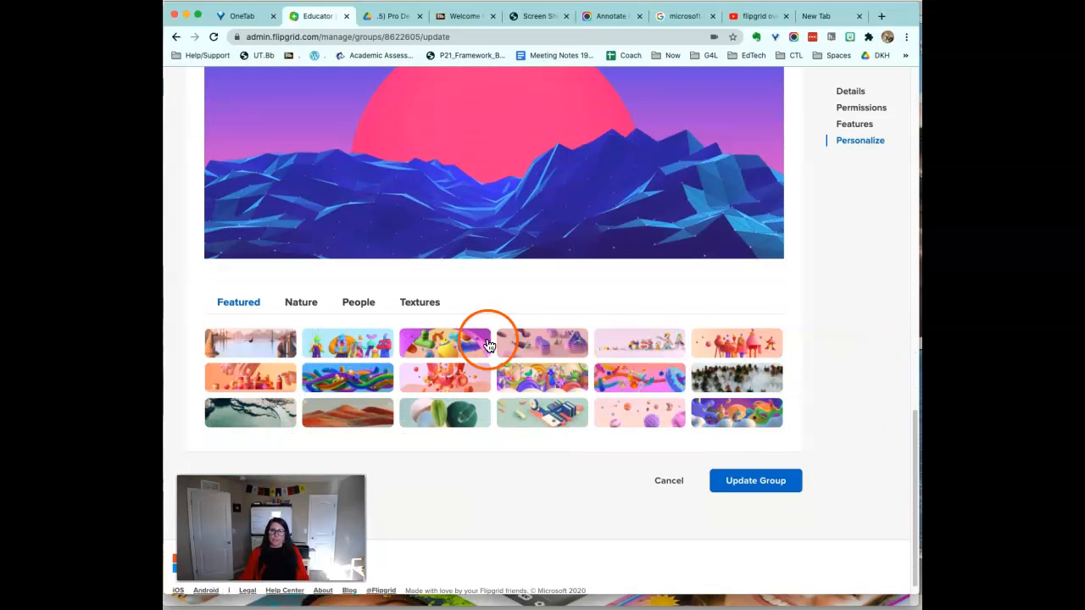
{"action": "left_click", "coordinate": [273, 386]}
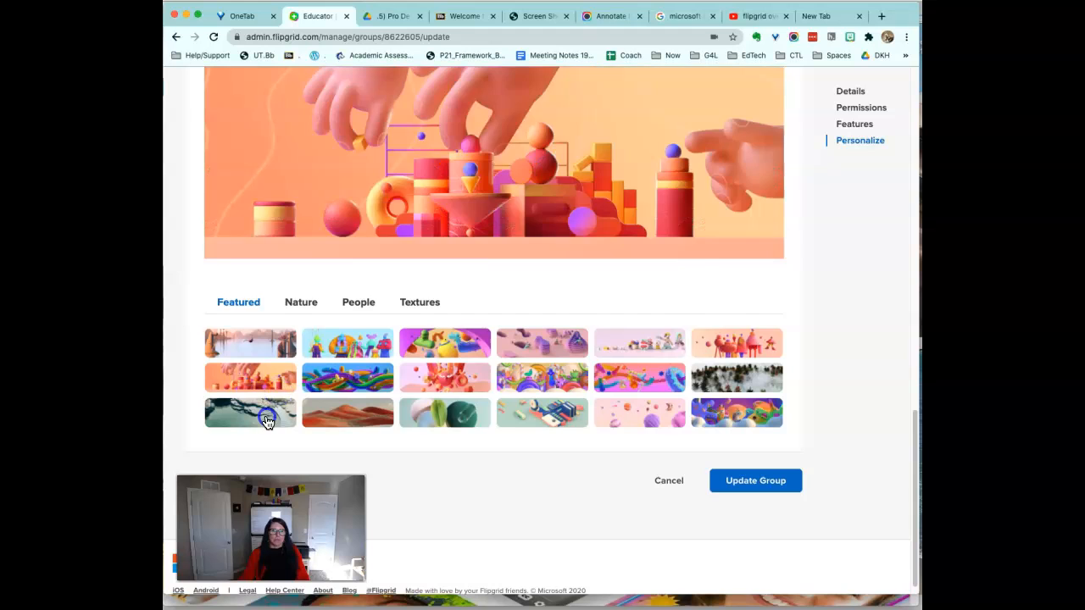
{"action": "left_click", "coordinate": [266, 421]}
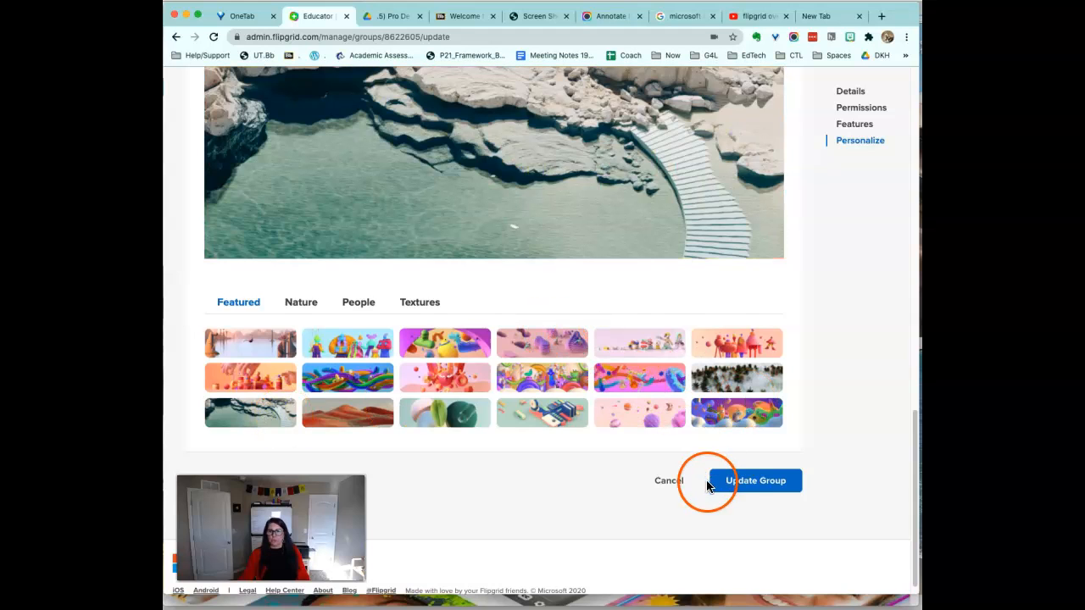
{"action": "left_click", "coordinate": [739, 483]}
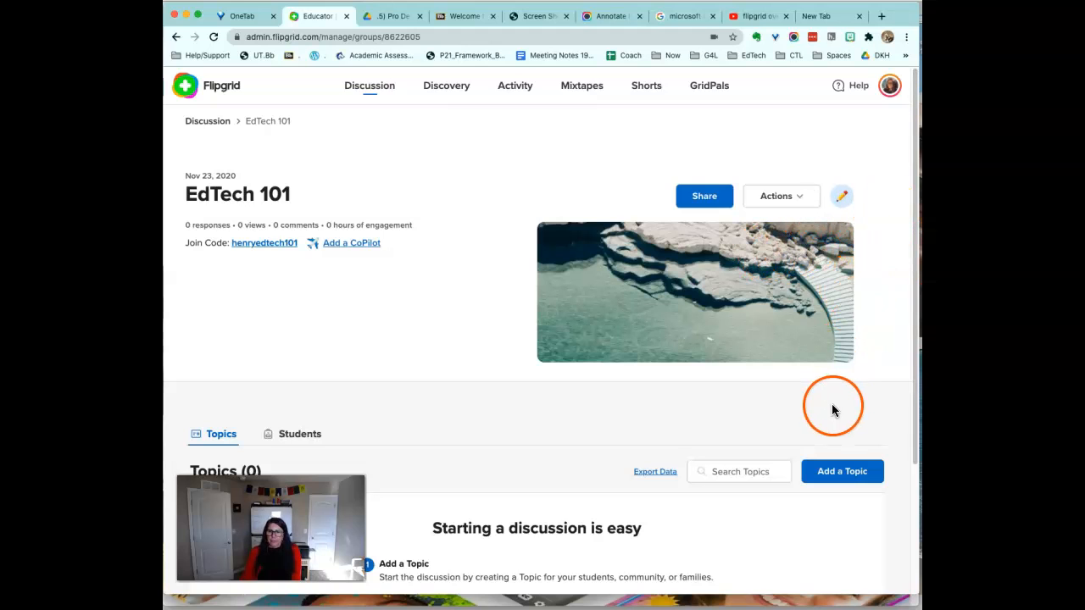
Add a new topic titled 'Introduce Yourself!'.
{"action": "left_click", "coordinate": [833, 476]}
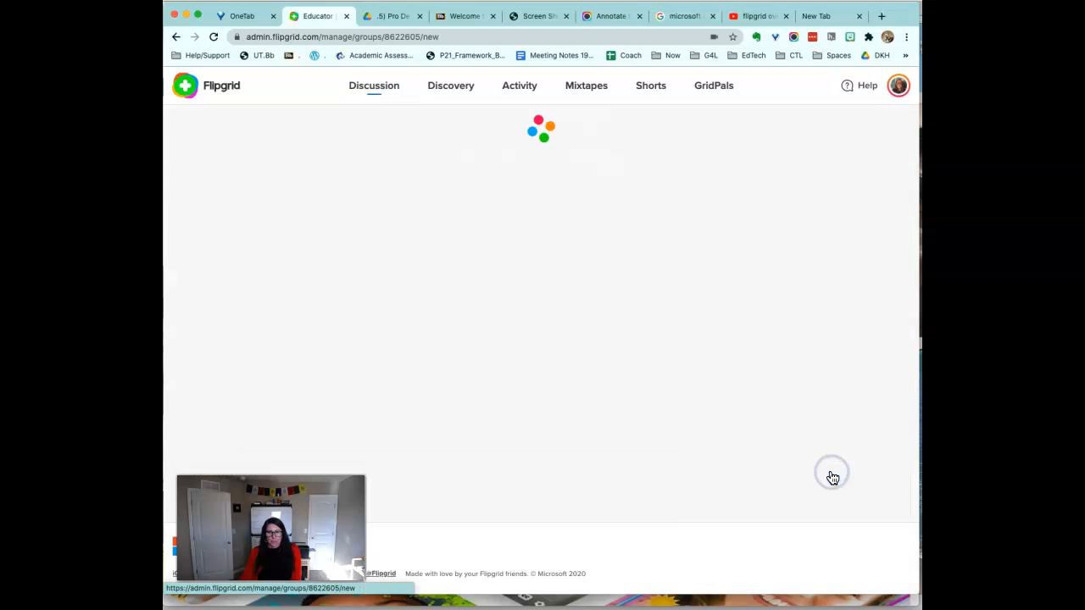
{"action": "left_click_drag", "start_coordinate": [915, 296], "coordinate": [915, 301]}
{"action": "type", "text": "Introduce Yourself!"}
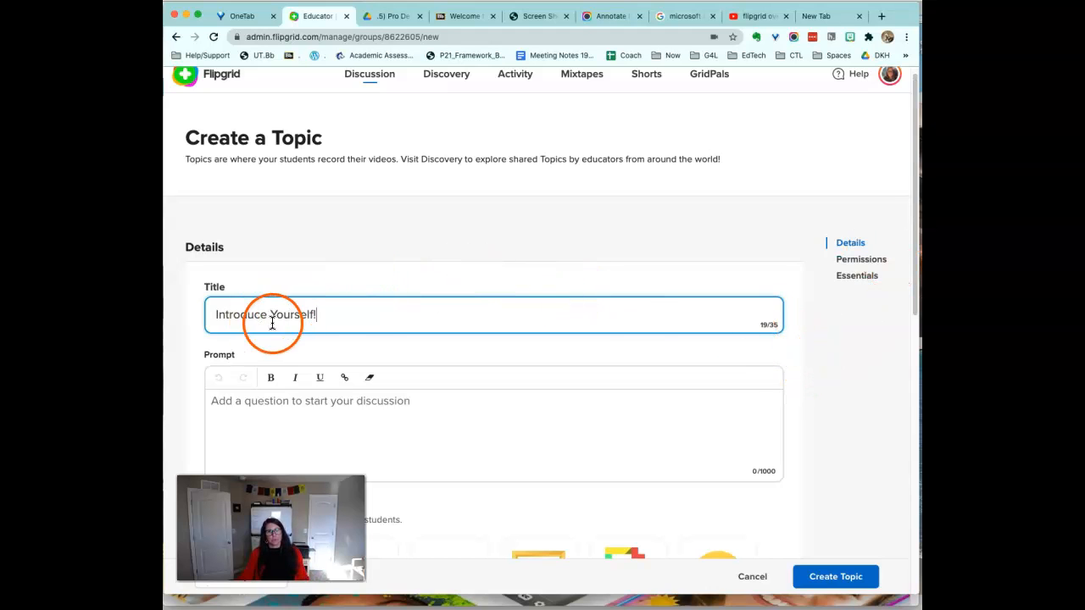
Write a prompt asking students to introduce themselves and respond to two classmates.
{"action": "left_click", "coordinate": [303, 413]}
{"action": "type", "text": "Please introduce yourself to your lc"}
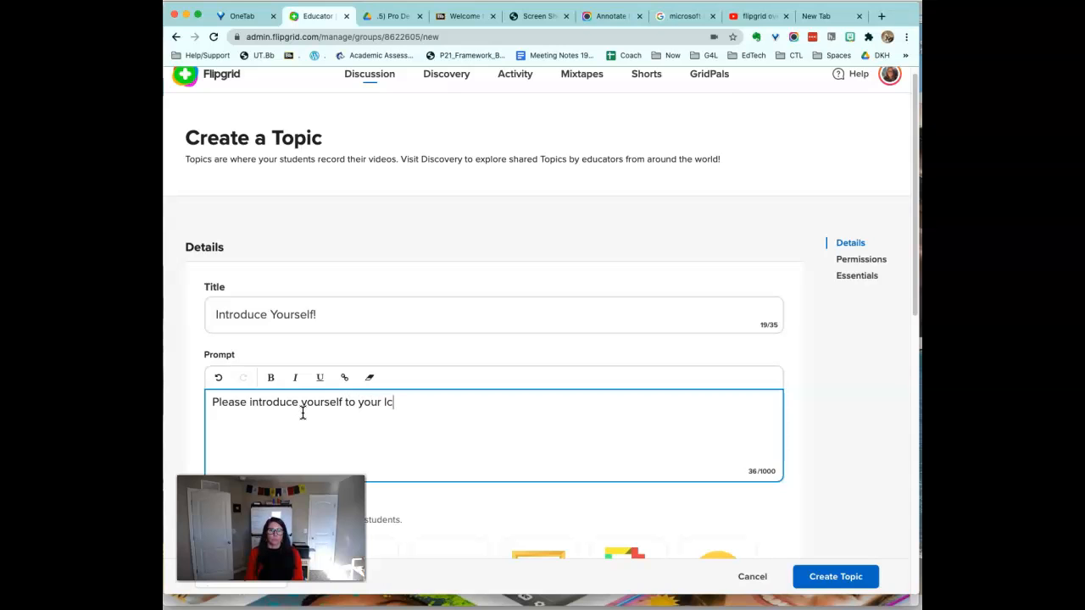
{"action": "type", "text": "las"}
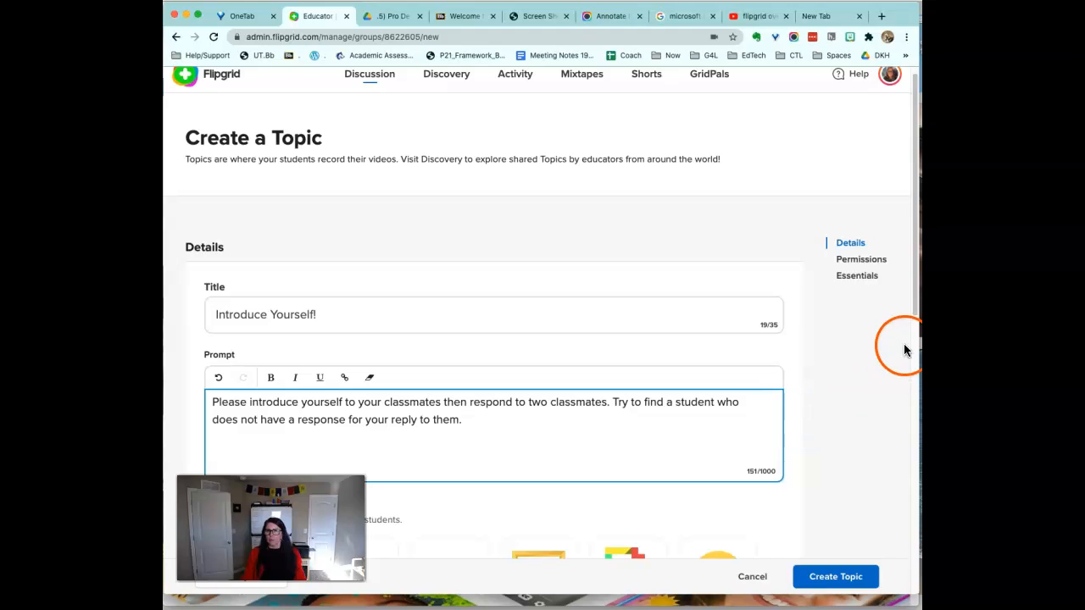
{"action": "left_click_drag", "start_coordinate": [913, 291], "coordinate": [907, 343]}
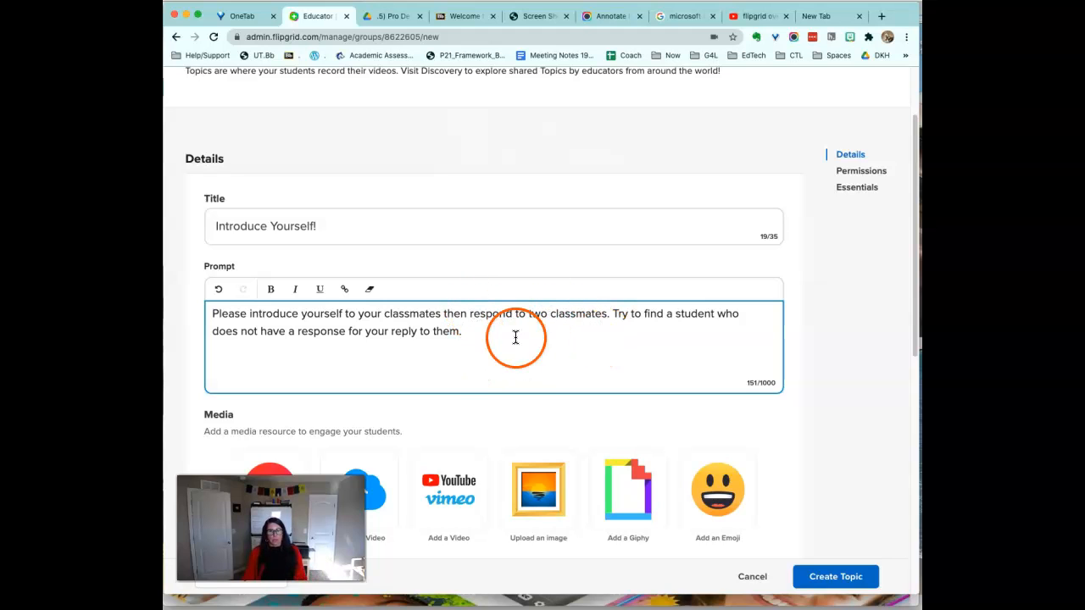
{"action": "left_click_drag", "start_coordinate": [914, 346], "coordinate": [885, 395]}
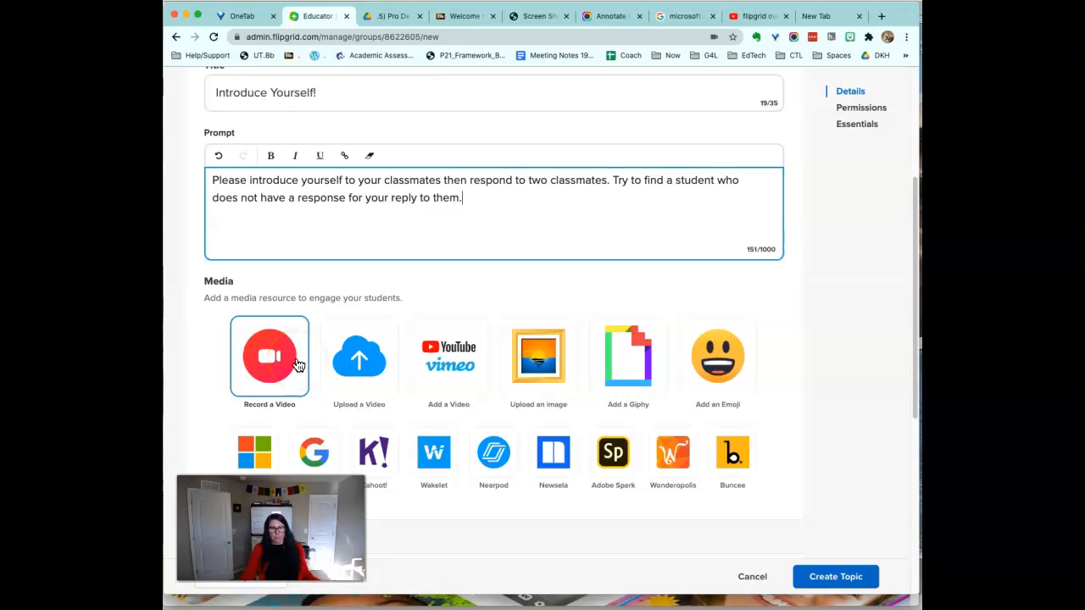
Open the camera recorder for the topic's video.
{"action": "left_click", "coordinate": [269, 362]}
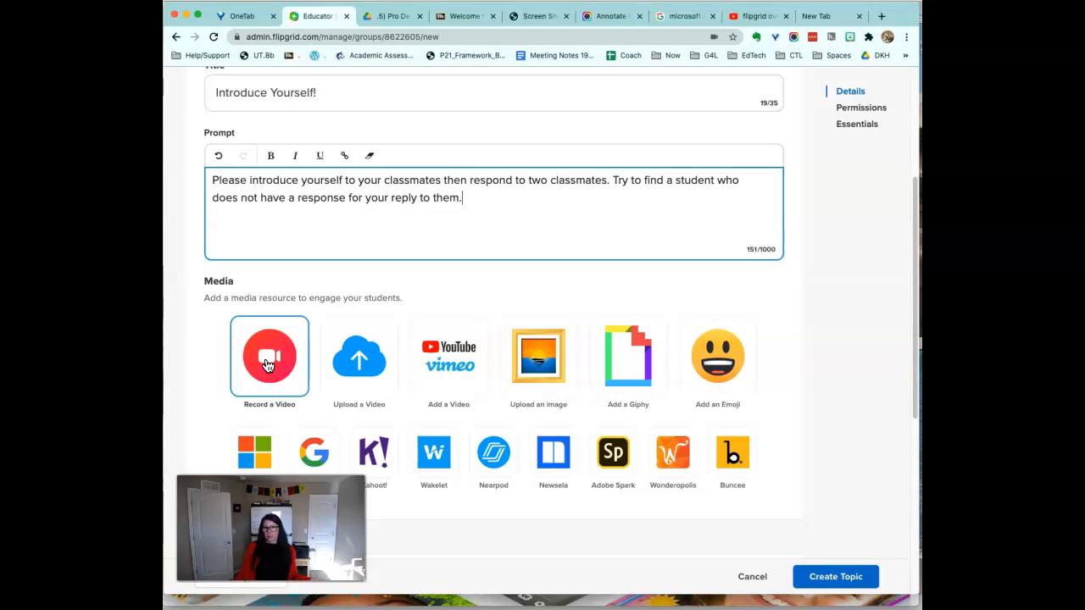
{"action": "left_click", "coordinate": [268, 364]}
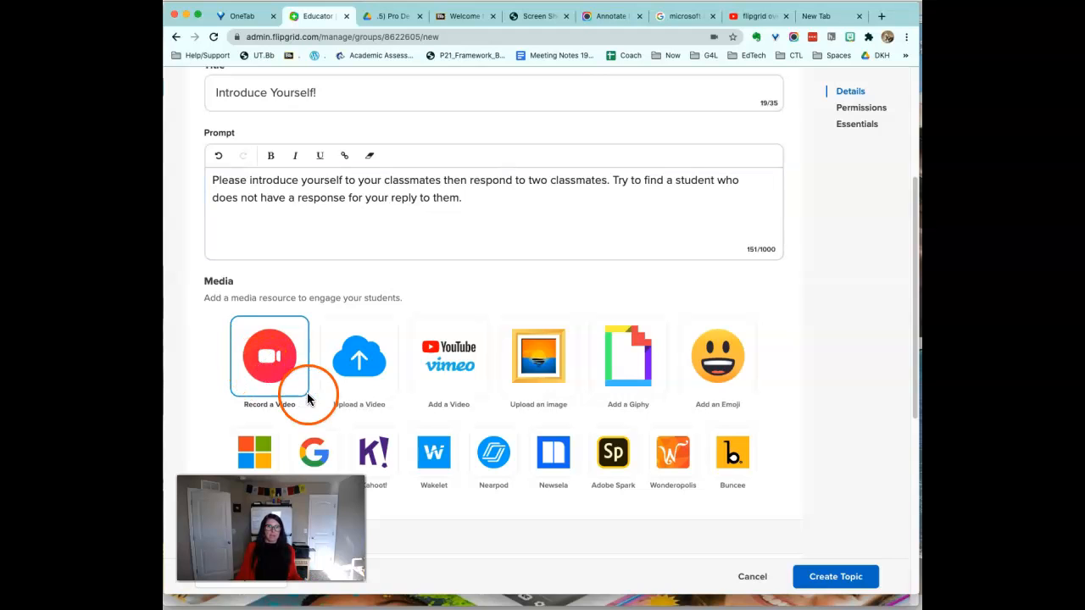
{"action": "left_click", "coordinate": [271, 351]}
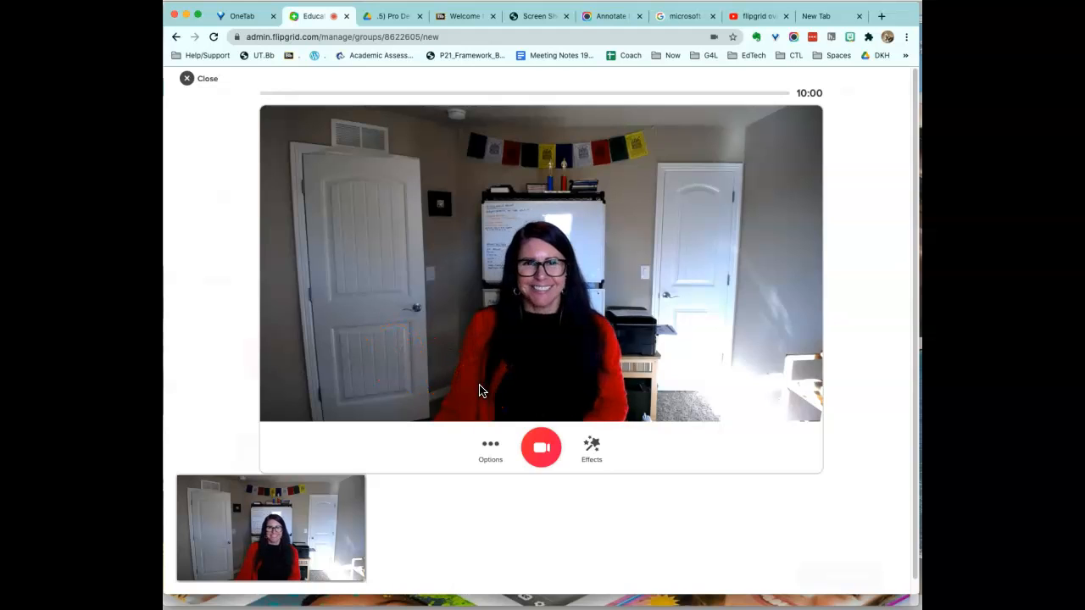
{"action": "left_click", "coordinate": [489, 449]}
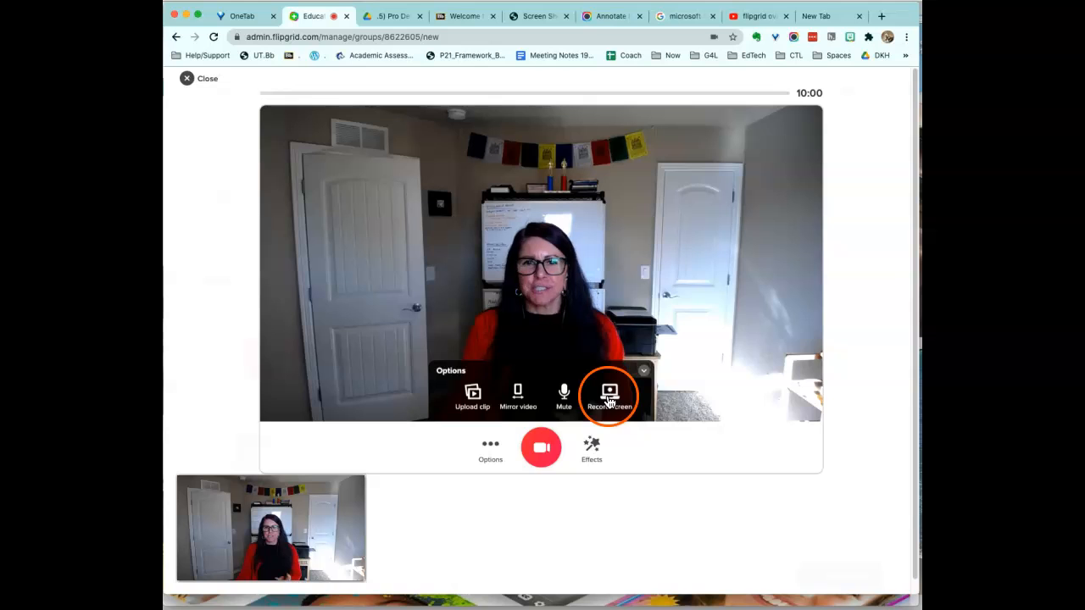
{"action": "left_click", "coordinate": [493, 449]}
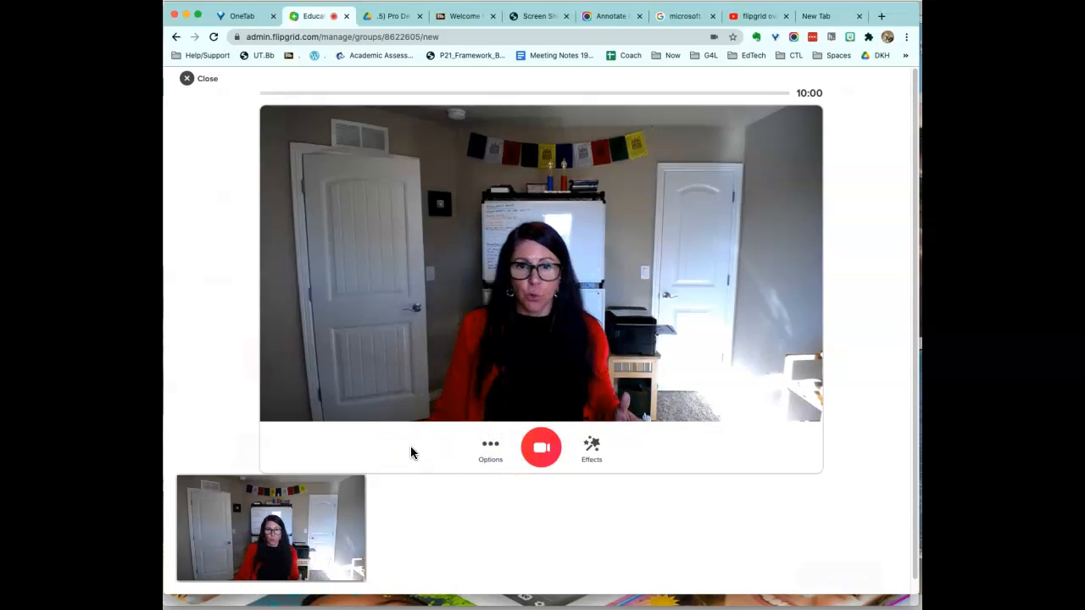
{"action": "left_click", "coordinate": [438, 452]}
Apply the gold glitter frame effect and start recording.
{"action": "left_click", "coordinate": [582, 457]}
{"action": "left_click", "coordinate": [529, 422]}
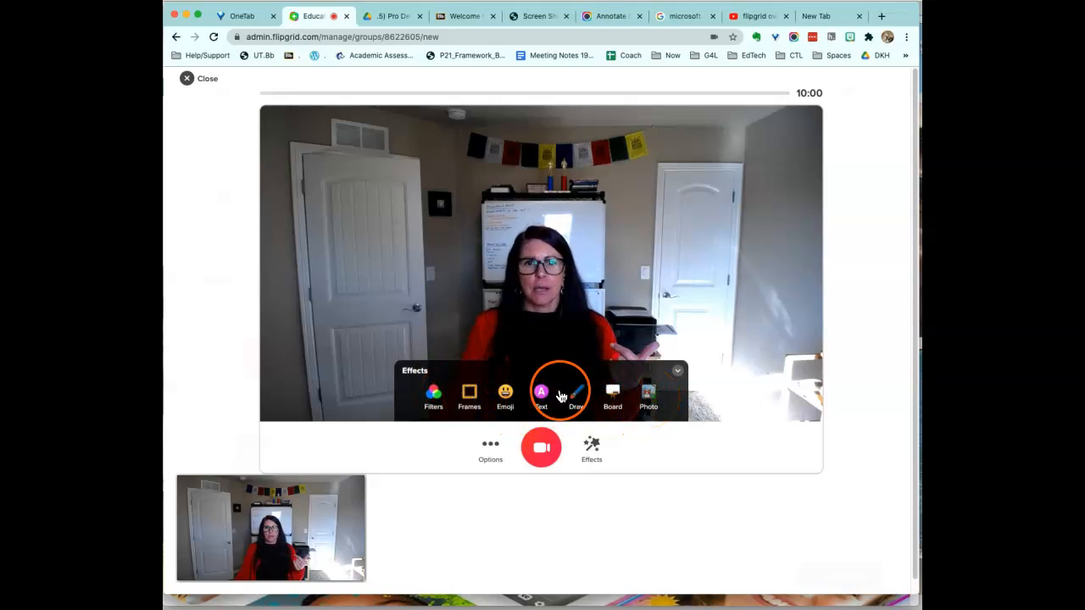
{"action": "left_click", "coordinate": [470, 393]}
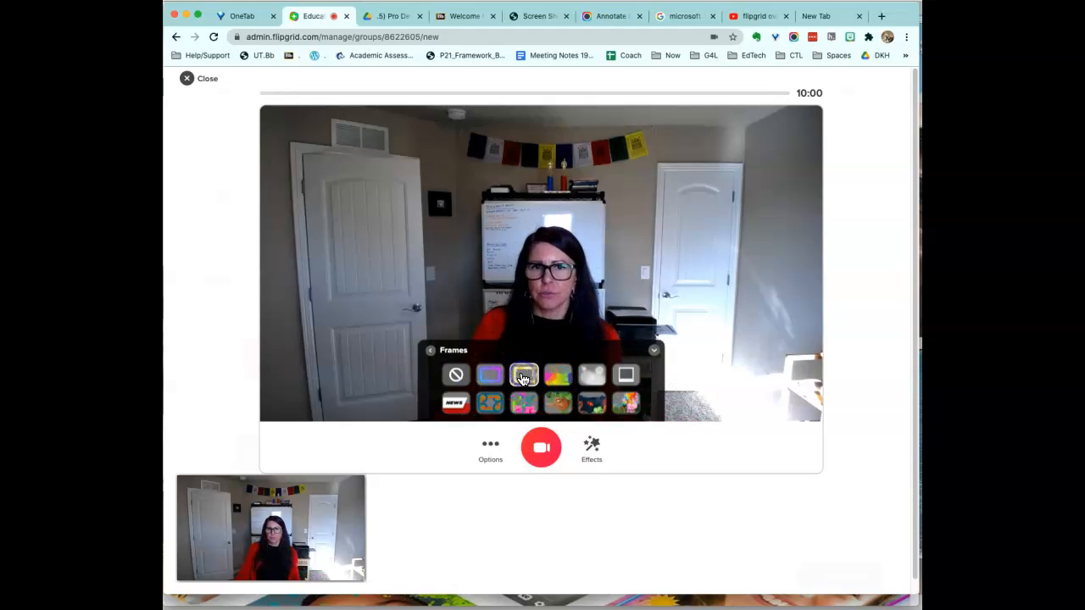
{"action": "left_click", "coordinate": [523, 379]}
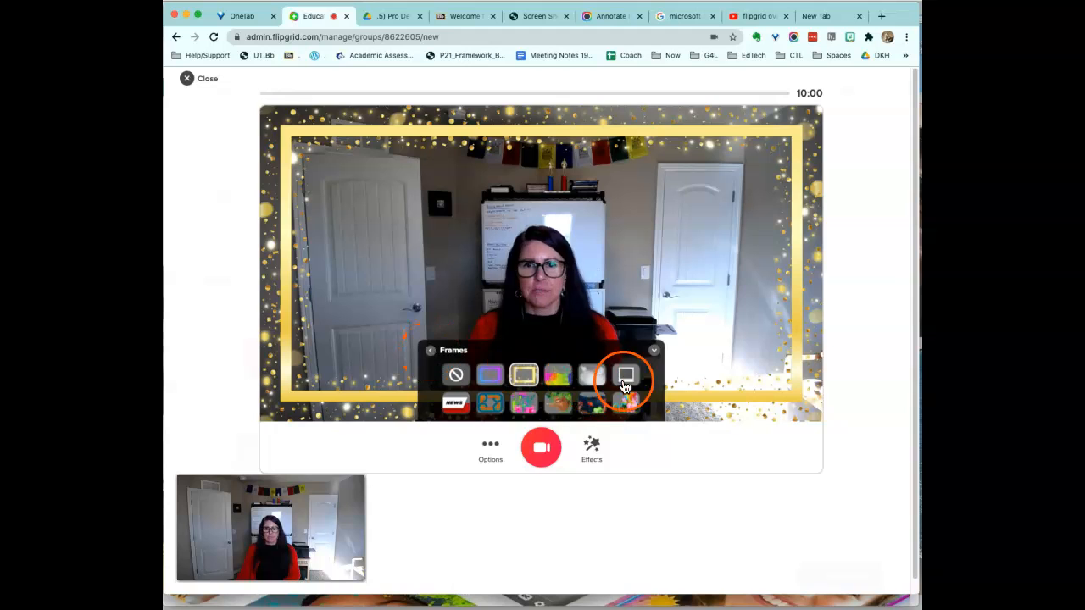
{"action": "left_click", "coordinate": [654, 353]}
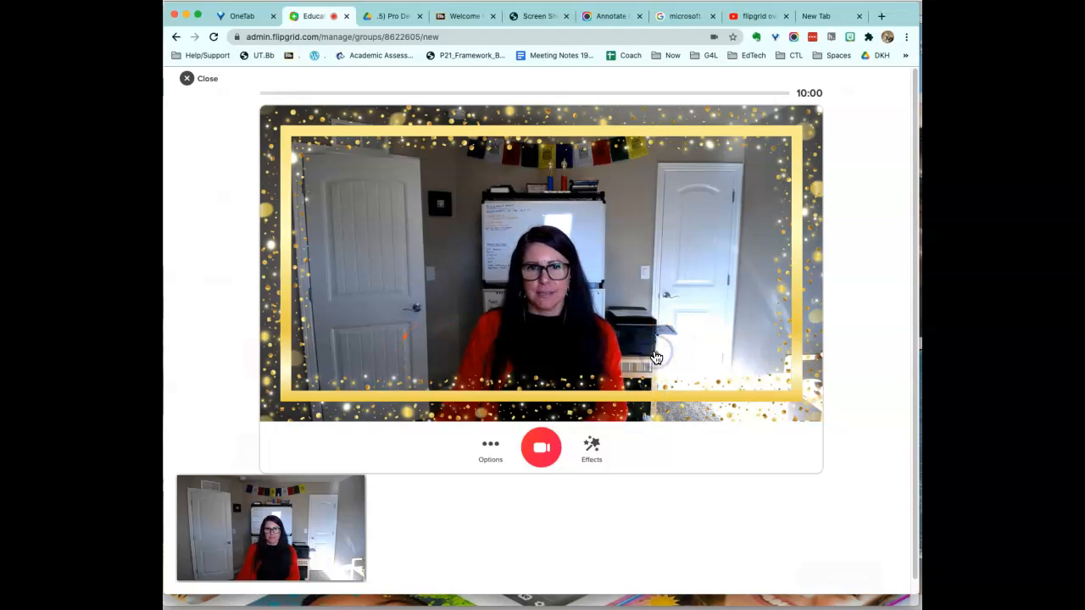
{"action": "left_click", "coordinate": [543, 450]}
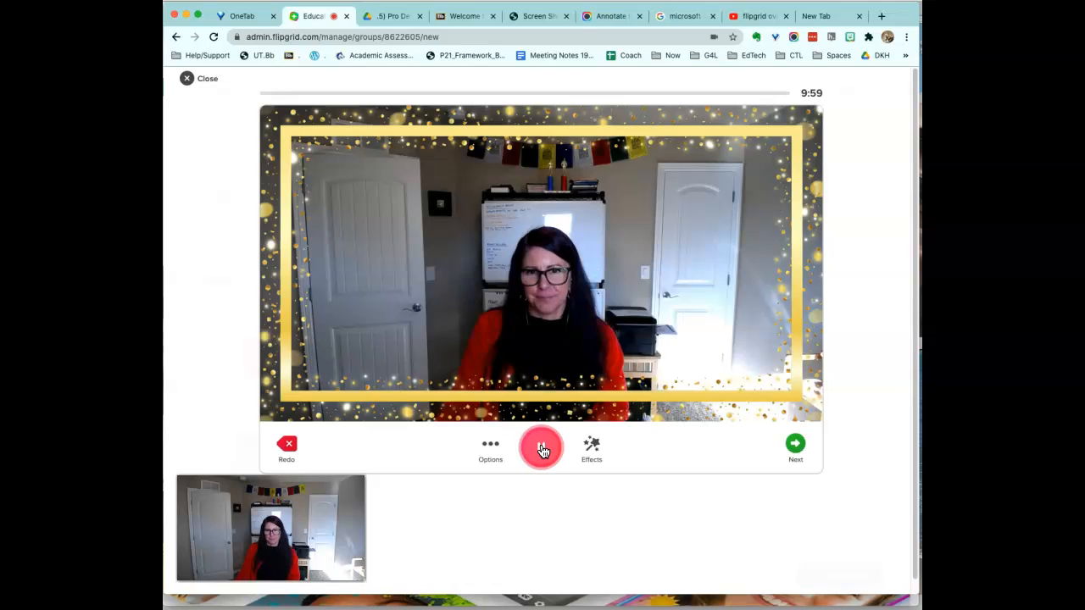
Stop the 3-second gold-framed clip, skip the Edit tip, and advance to the cover photo step.
{"action": "left_click", "coordinate": [542, 451]}
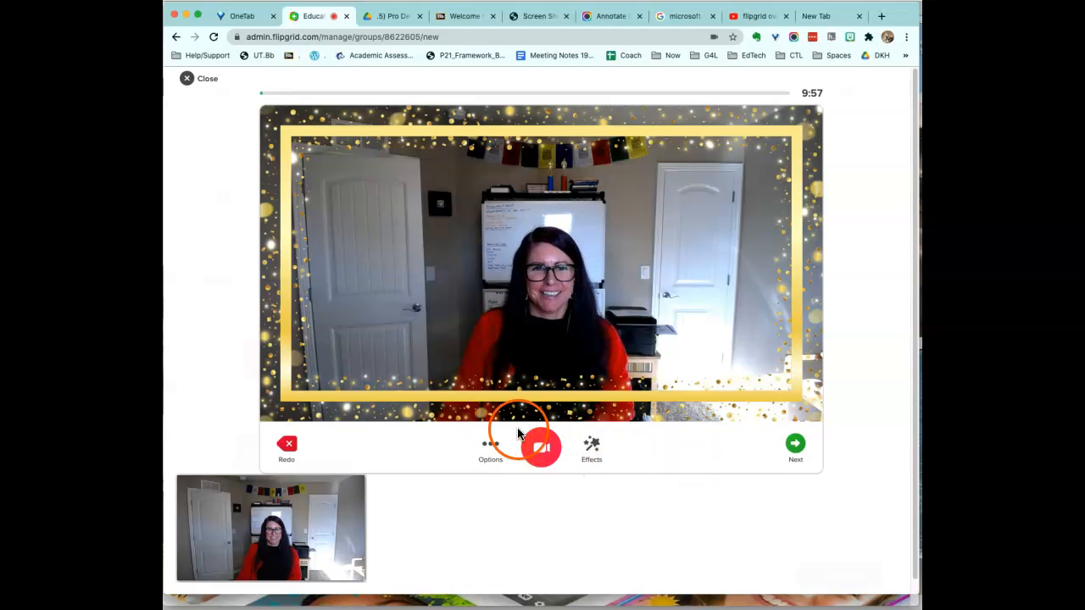
{"action": "left_click", "coordinate": [795, 450]}
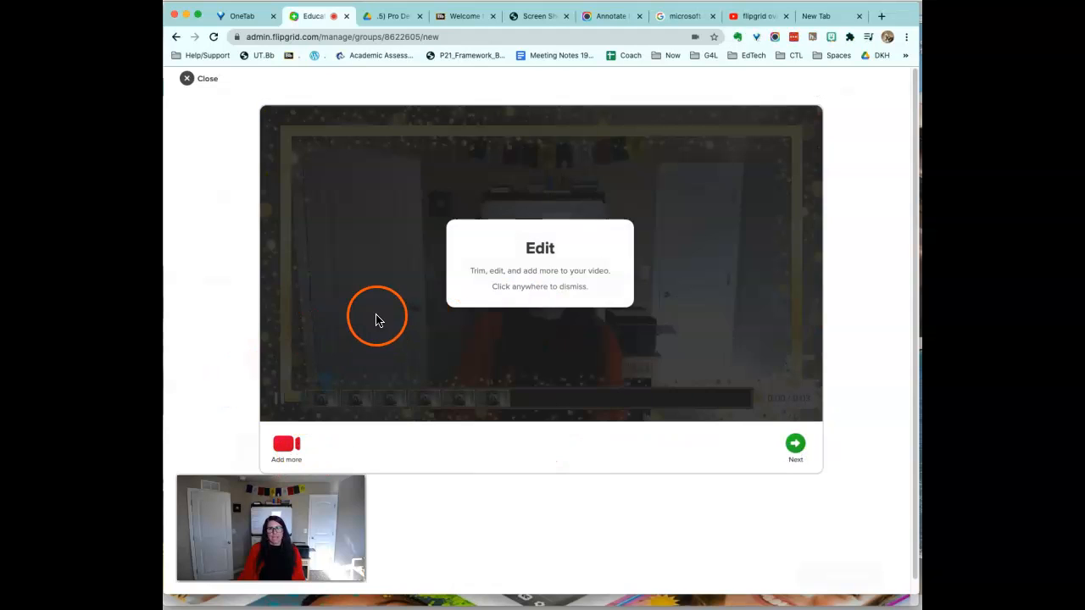
{"action": "left_click", "coordinate": [377, 316]}
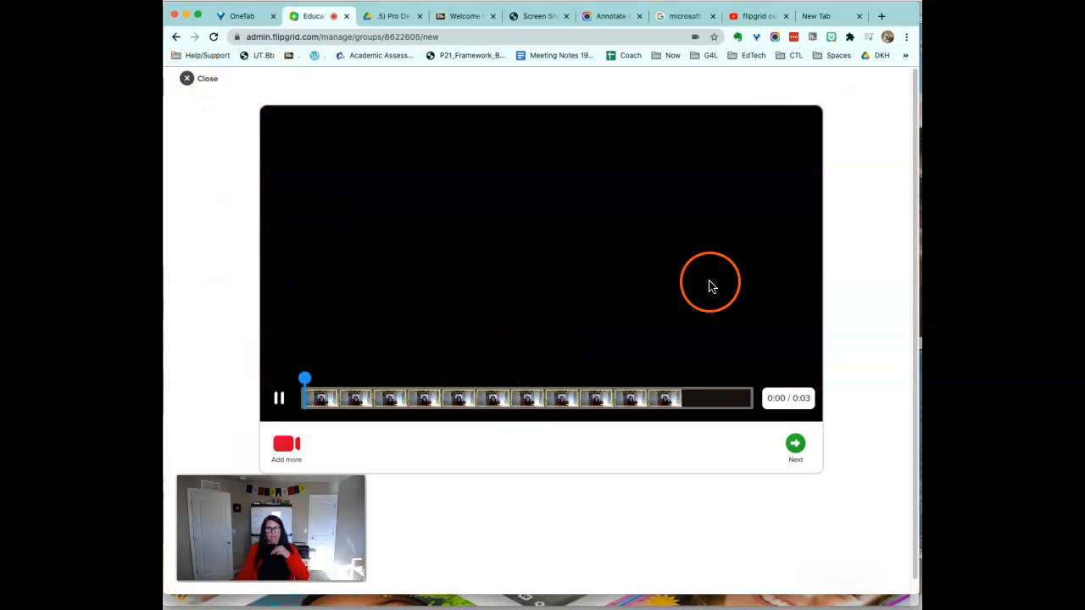
{"action": "left_click", "coordinate": [795, 445]}
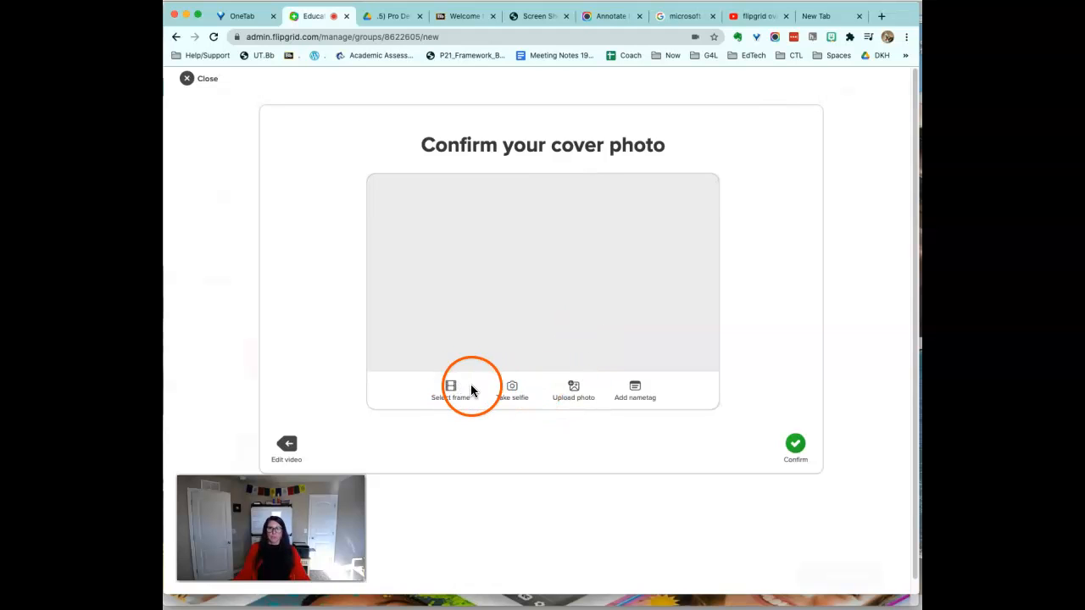
Capture a framed selfie as the cover photo, upload the topic video, and complete it.
{"action": "left_click_drag", "start_coordinate": [354, 566], "coordinate": [897, 158]}
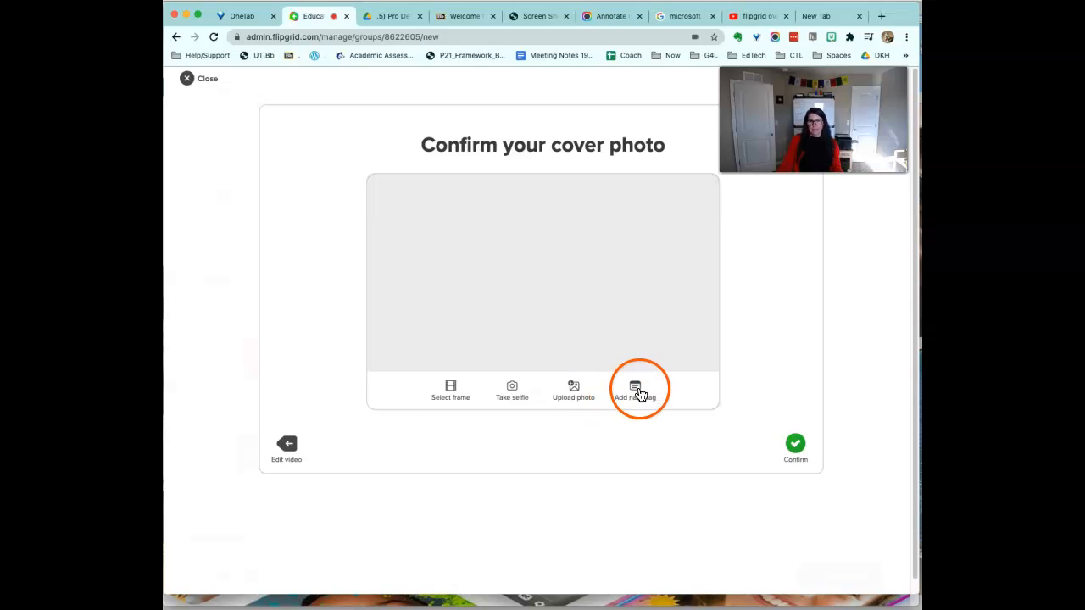
{"action": "left_click", "coordinate": [511, 391]}
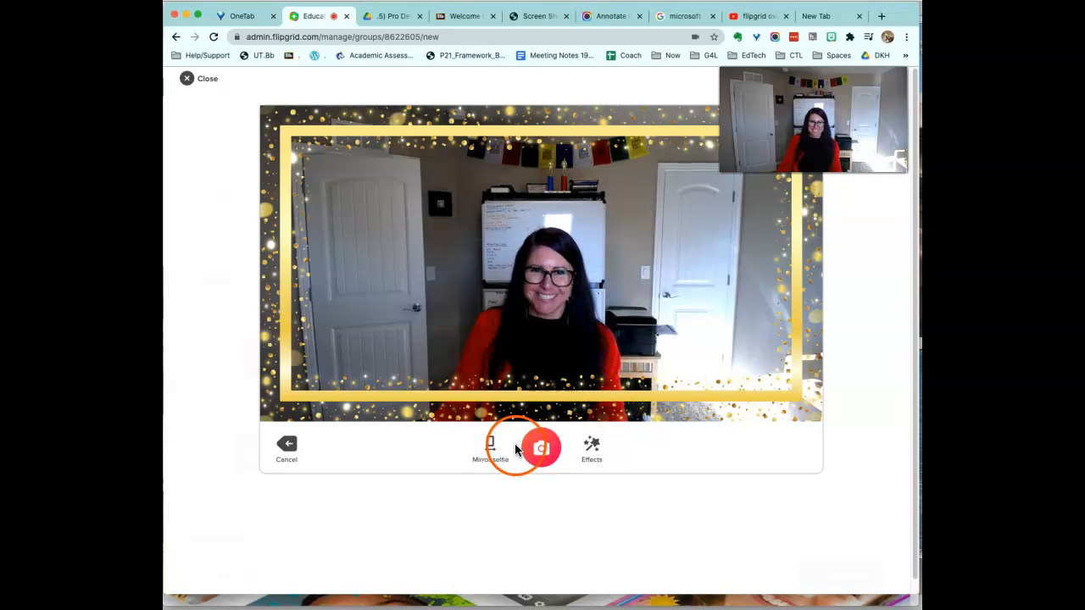
{"action": "left_click", "coordinate": [549, 456]}
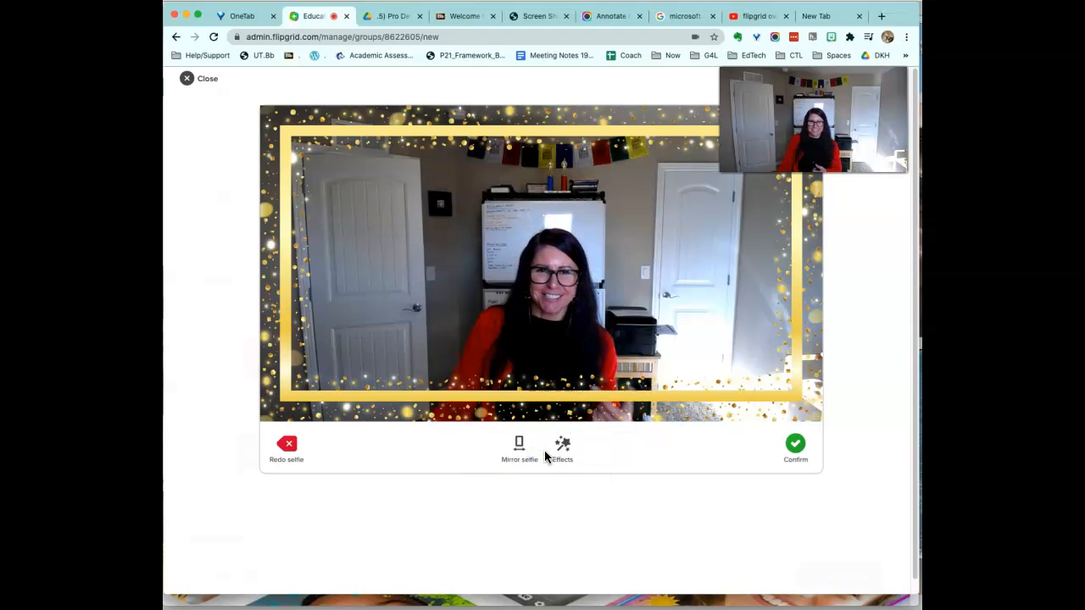
{"action": "left_click", "coordinate": [795, 445]}
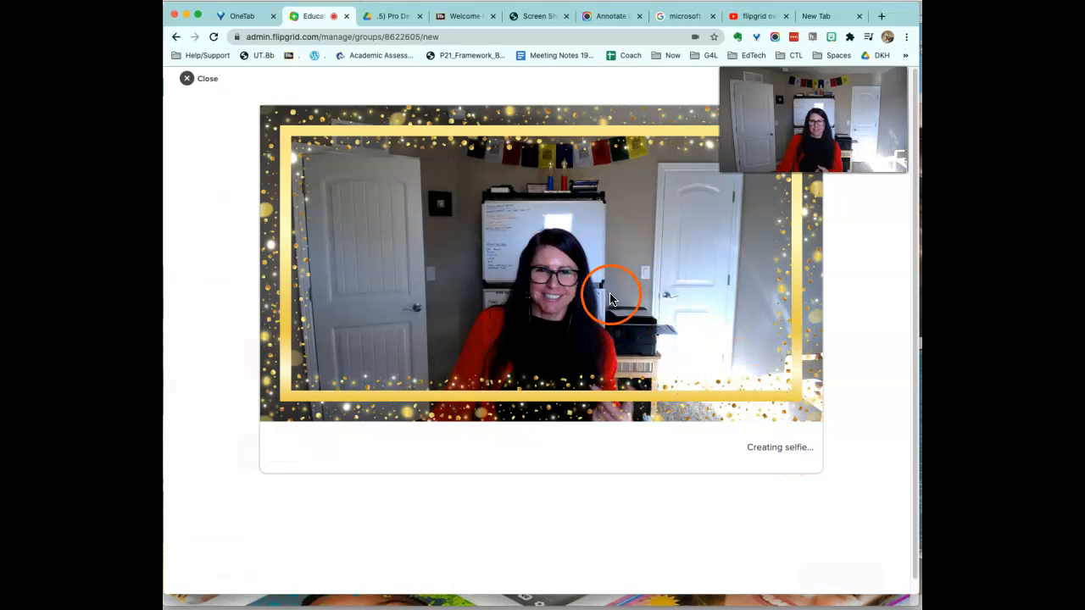
{"action": "left_click", "coordinate": [795, 443]}
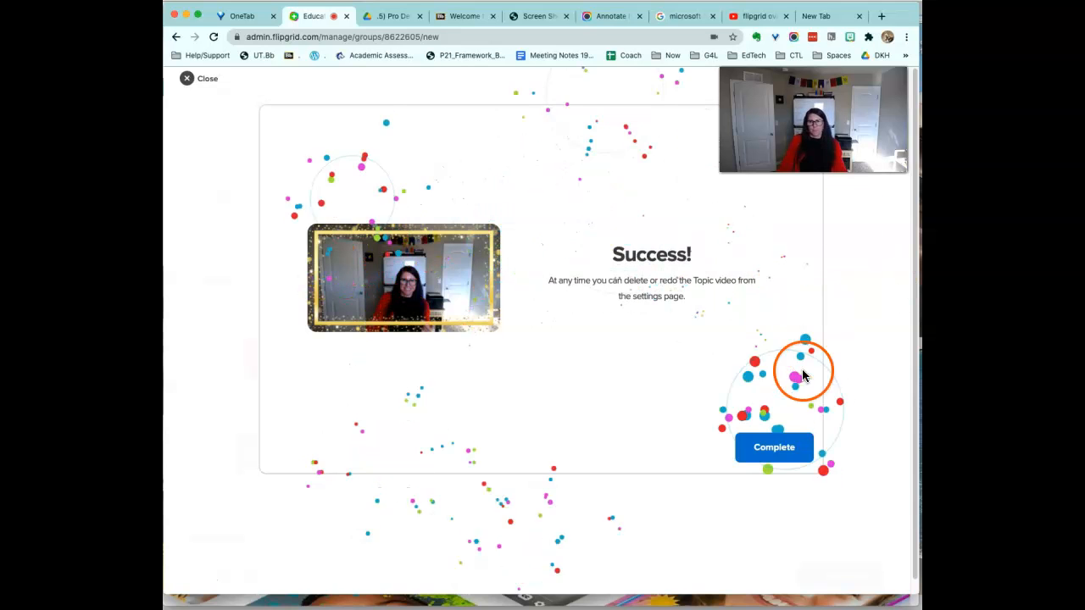
{"action": "left_click", "coordinate": [773, 448]}
Turn custom topic permissions on, confirm the notice, then switch them back off.
{"action": "left_click_drag", "start_coordinate": [904, 306], "coordinate": [884, 284]}
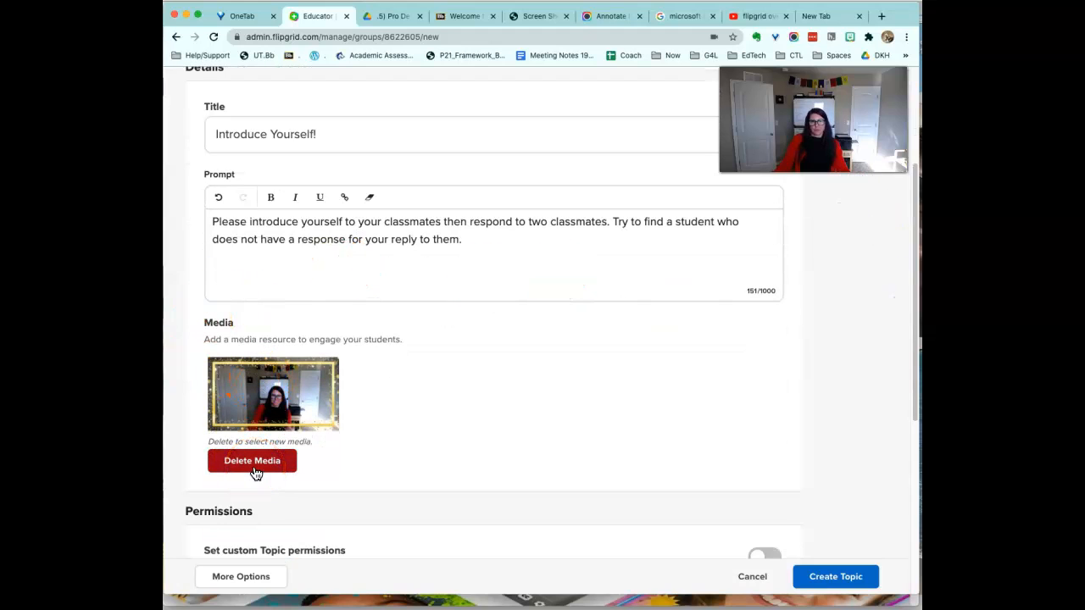
{"action": "left_click", "coordinate": [916, 320]}
{"action": "left_click_drag", "start_coordinate": [916, 321], "coordinate": [866, 441]}
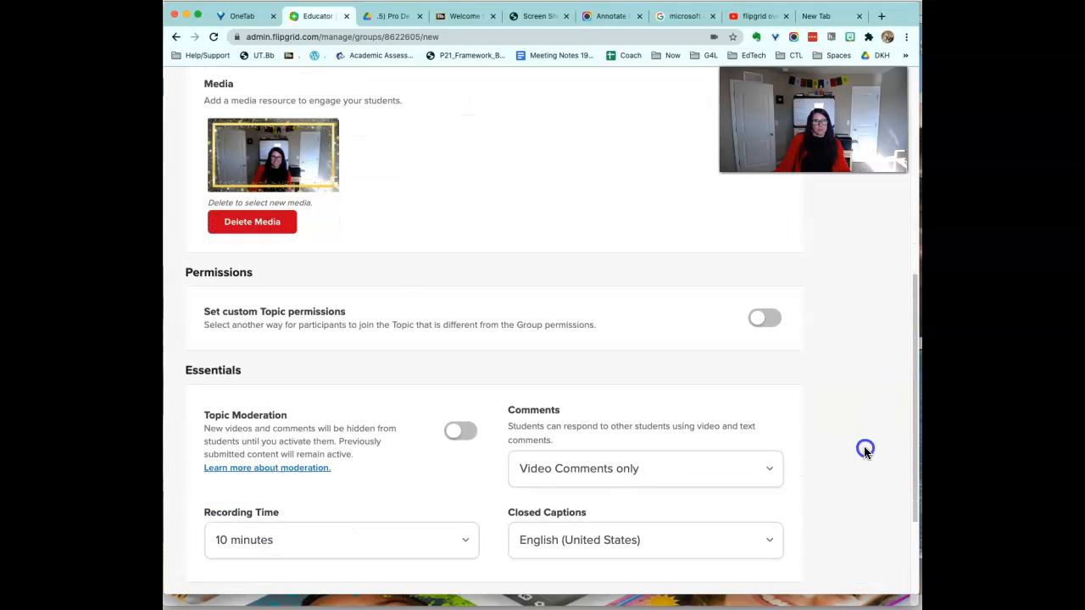
{"action": "scroll", "coordinate": [864, 446], "scroll_direction": "down", "scroll_amount": 1}
{"action": "left_click", "coordinate": [662, 327]}
{"action": "left_click", "coordinate": [754, 271]}
{"action": "left_click", "coordinate": [678, 270]}
{"action": "left_click", "coordinate": [598, 268]}
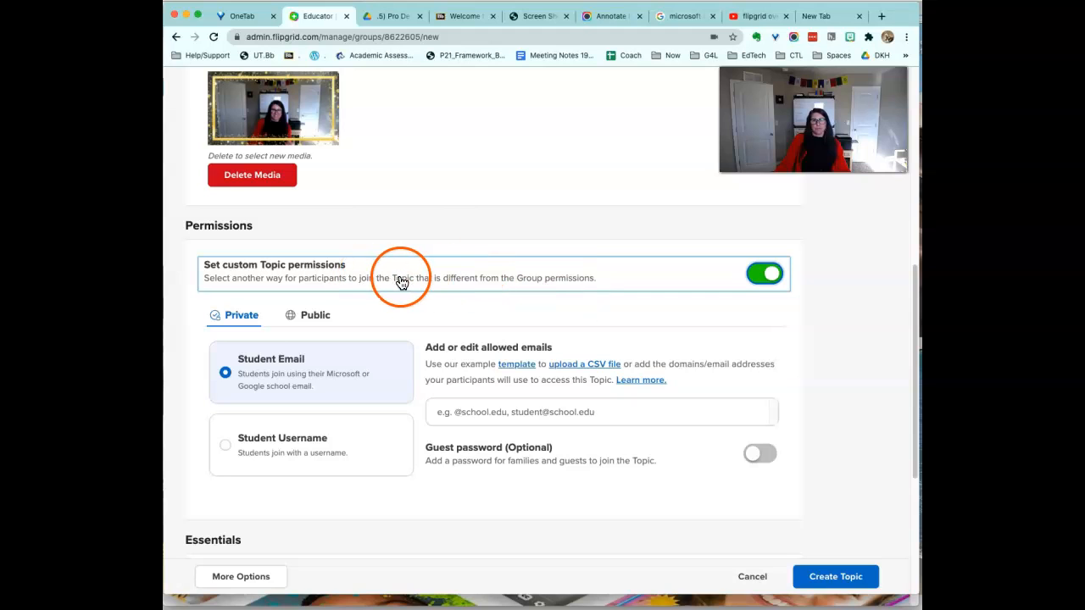
{"action": "left_click", "coordinate": [763, 274]}
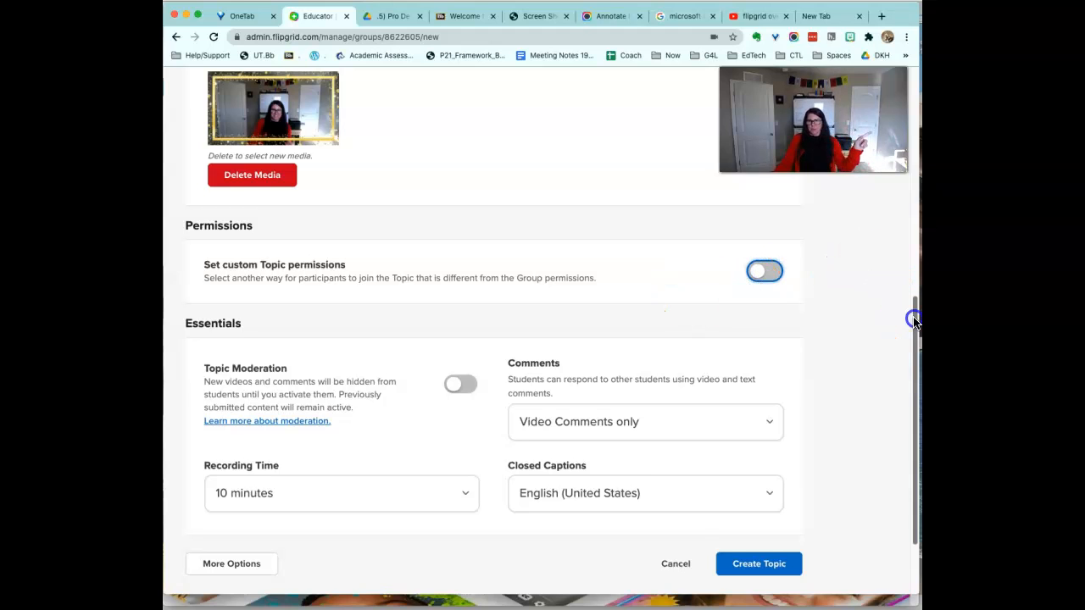
Leave Topic Moderation off and bring up the comment type choices.
{"action": "left_click_drag", "start_coordinate": [914, 320], "coordinate": [915, 328]}
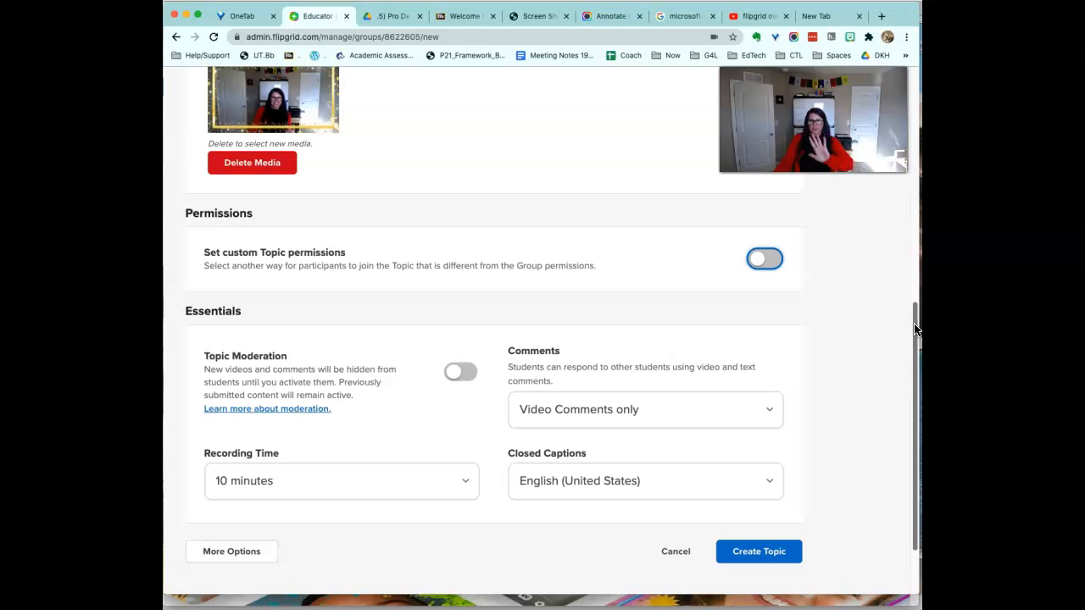
{"action": "left_click_drag", "start_coordinate": [915, 329], "coordinate": [902, 347]}
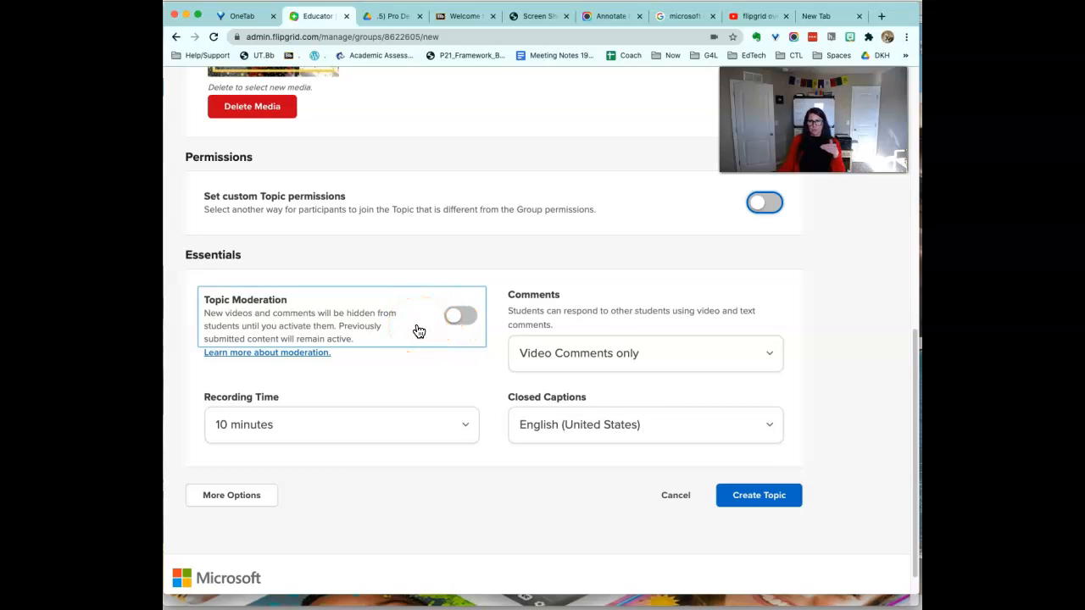
{"action": "left_click", "coordinate": [461, 318]}
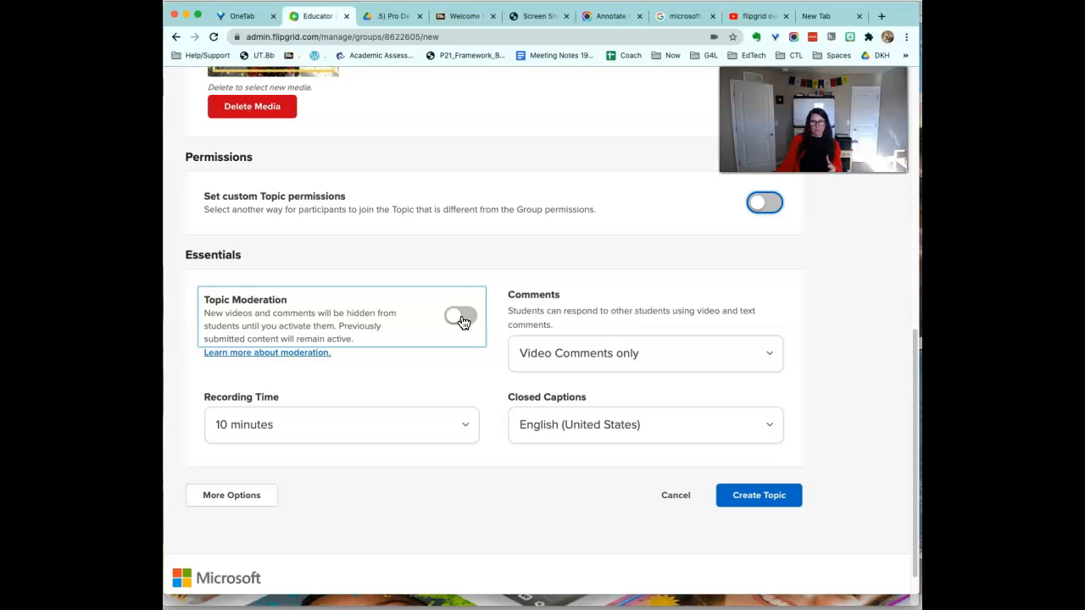
{"action": "left_click", "coordinate": [558, 356]}
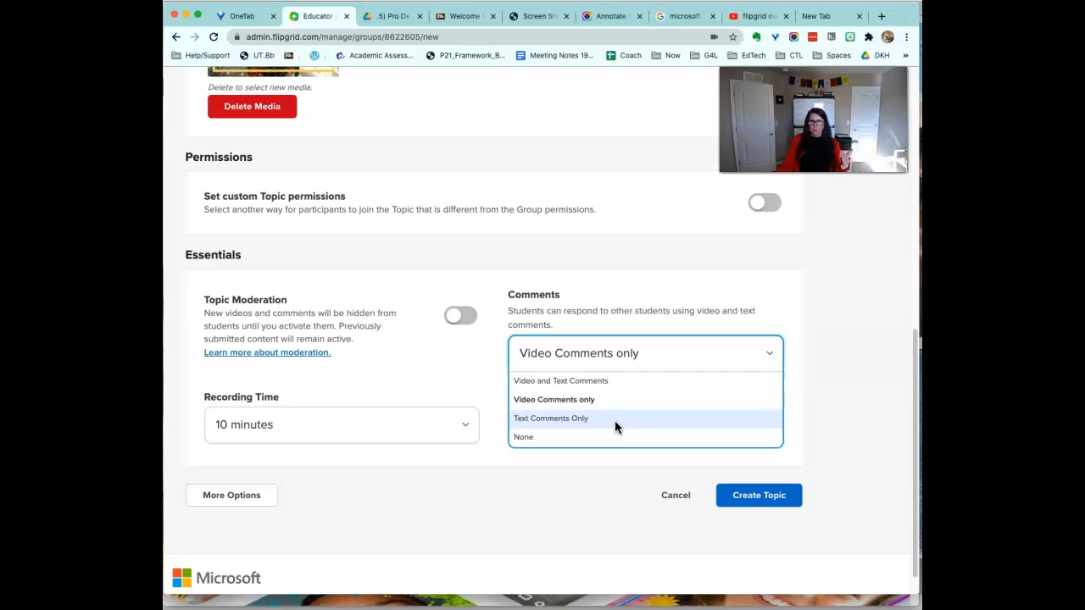
Keep Video Comments only and set the topic's Recording Time to 2 minutes.
{"action": "left_click", "coordinate": [585, 402]}
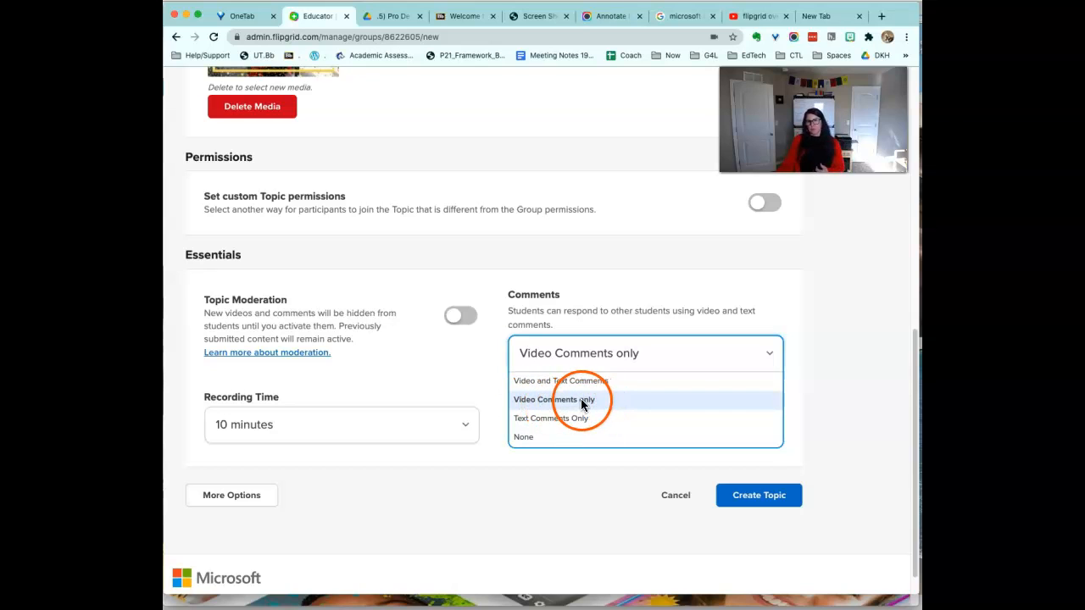
{"action": "left_click", "coordinate": [581, 404]}
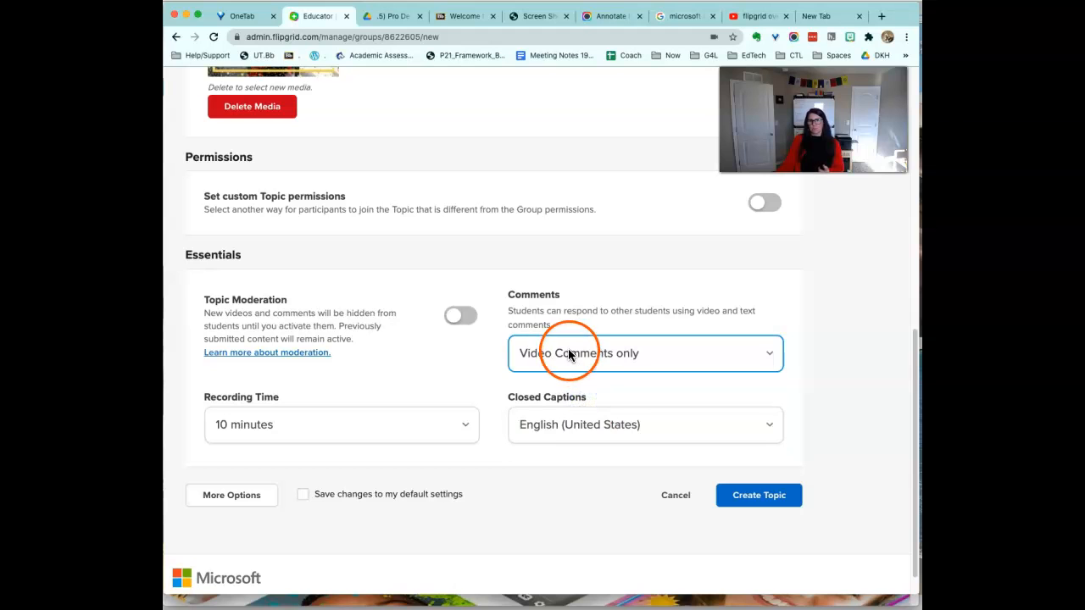
{"action": "left_click", "coordinate": [476, 423]}
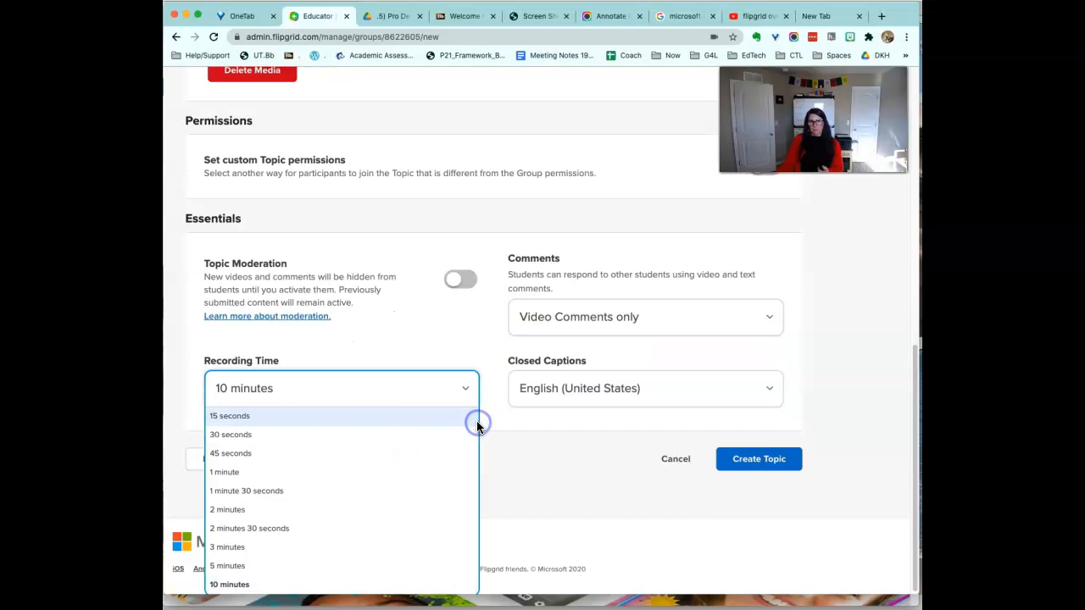
{"action": "left_click", "coordinate": [362, 493]}
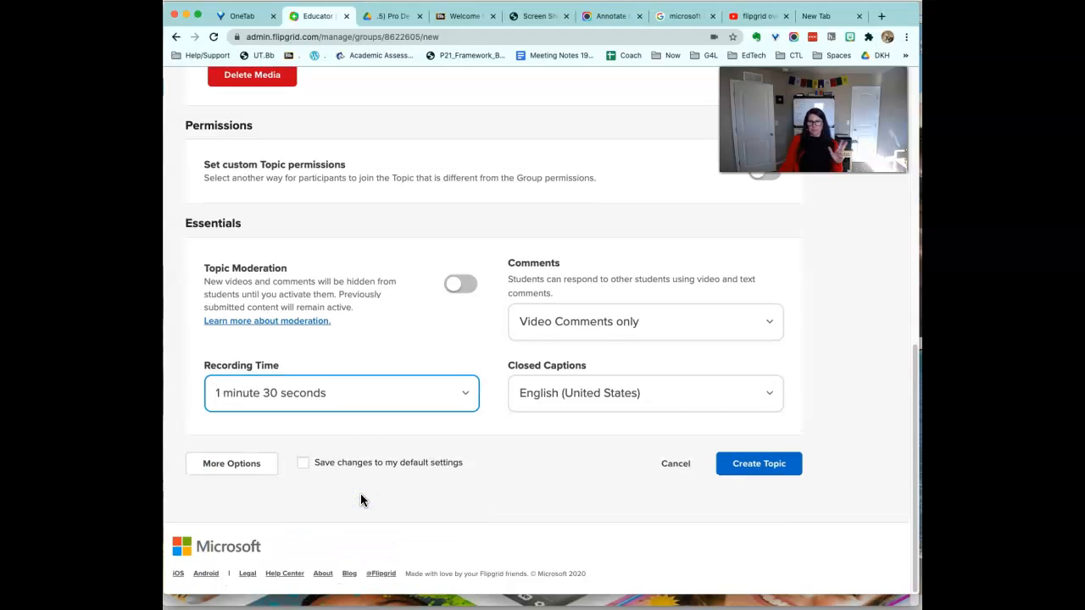
{"action": "left_click", "coordinate": [320, 403]}
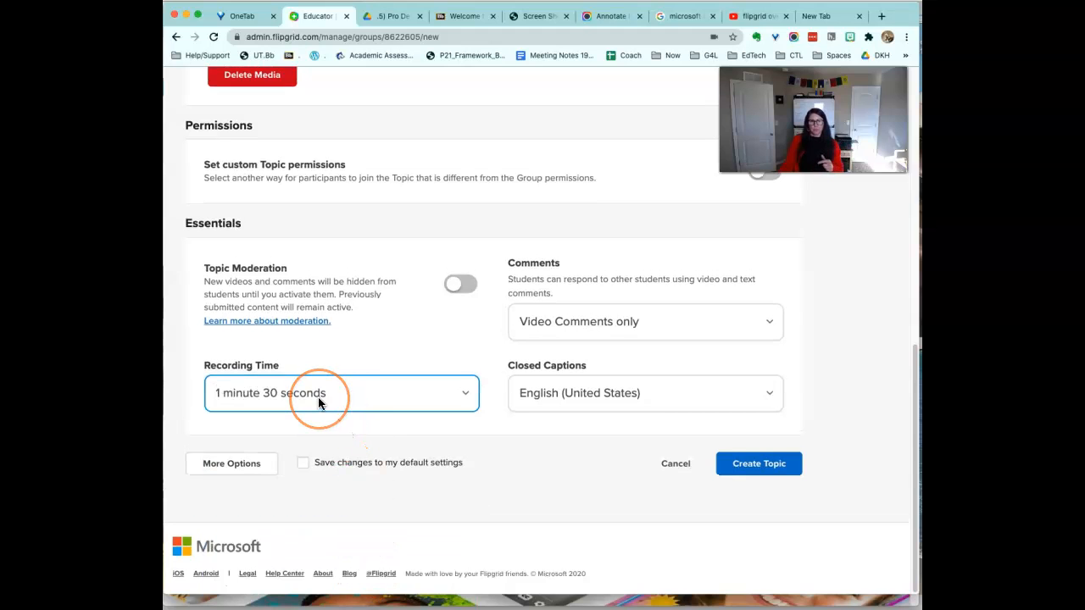
{"action": "left_click", "coordinate": [302, 512]}
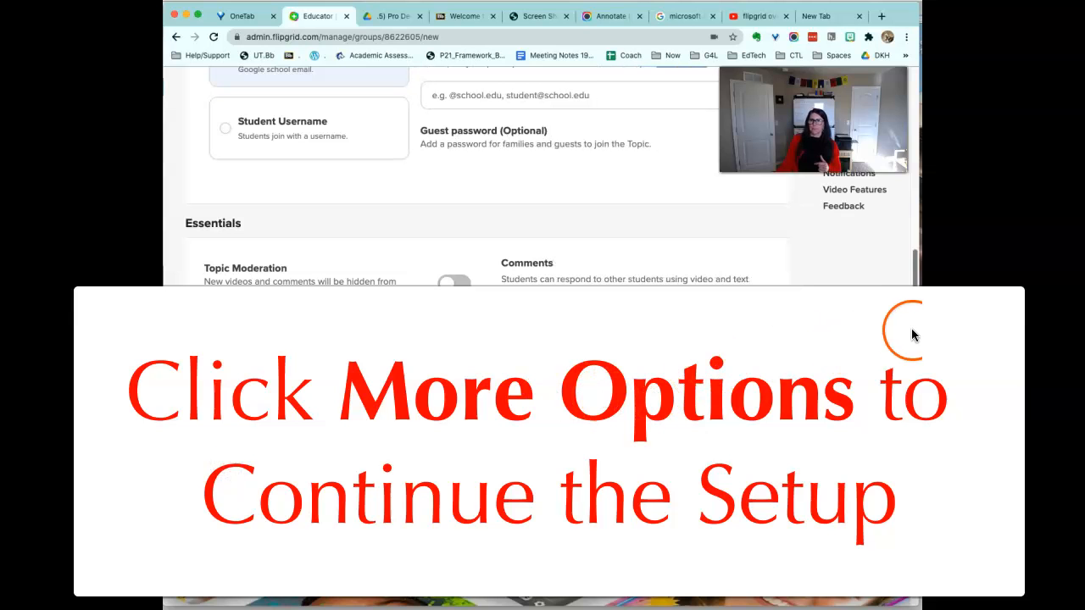
{"action": "scroll", "coordinate": [895, 370], "scroll_direction": "down", "scroll_amount": 3}
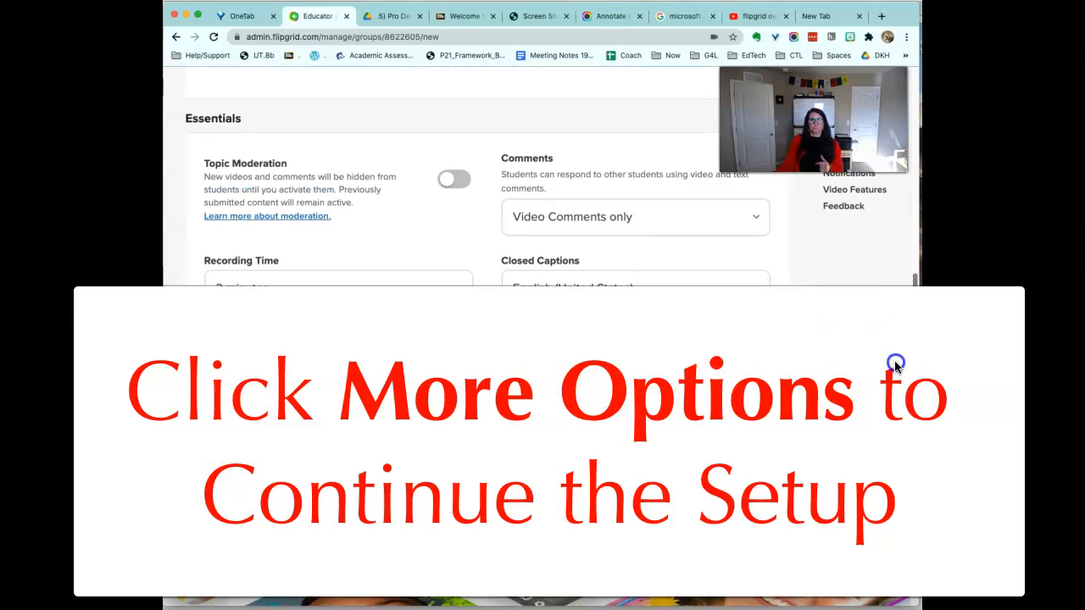
{"action": "scroll", "coordinate": [895, 365], "scroll_direction": "down", "scroll_amount": 3}
{"action": "left_click", "coordinate": [642, 405]}
{"action": "left_click", "coordinate": [419, 276]}
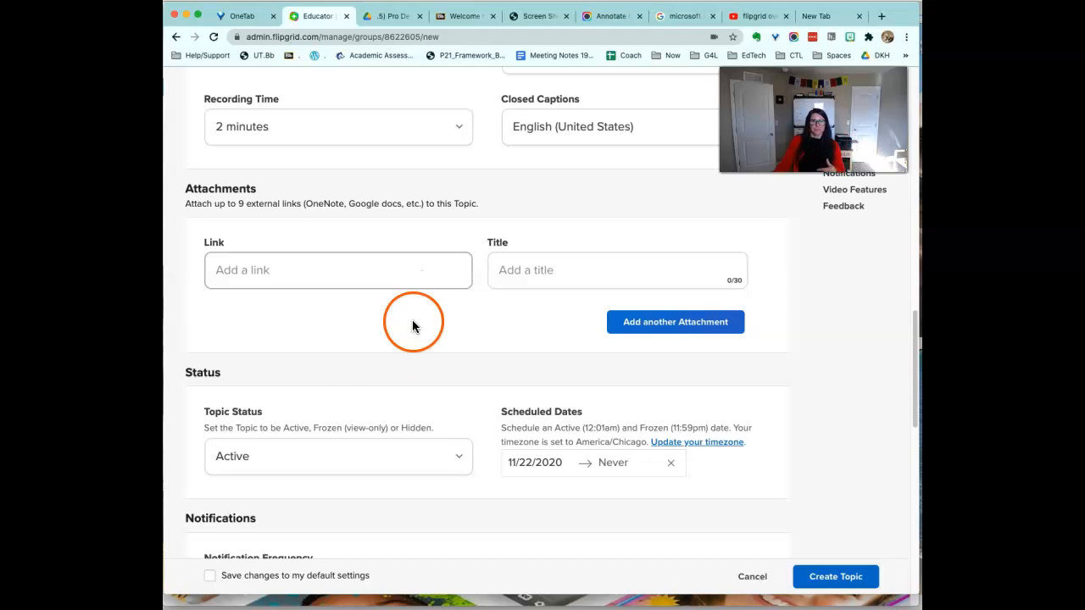
{"action": "left_click_drag", "start_coordinate": [914, 340], "coordinate": [910, 373]}
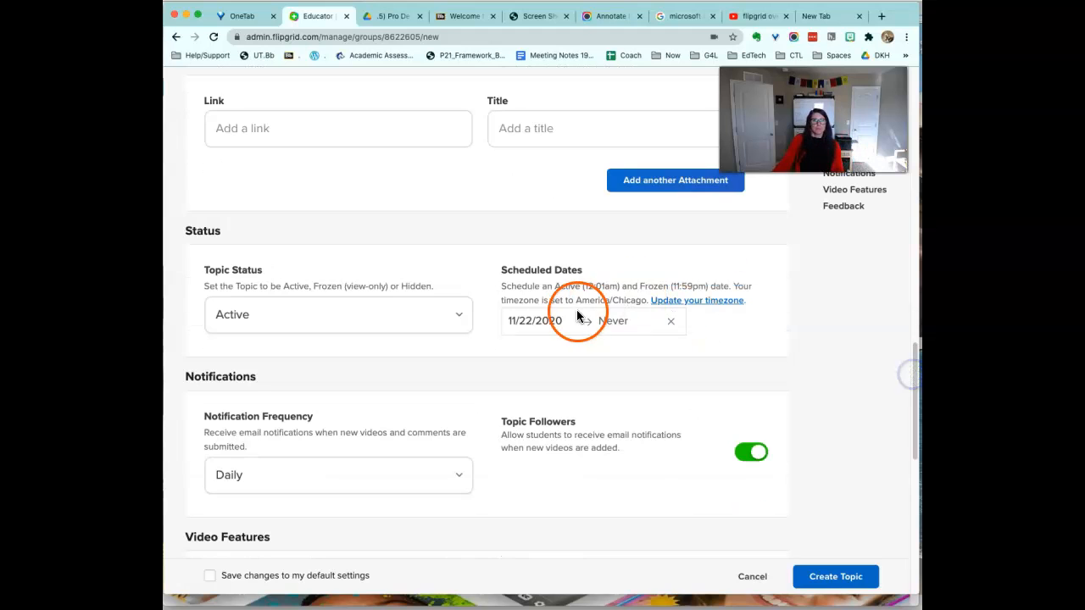
{"action": "left_click", "coordinate": [432, 315]}
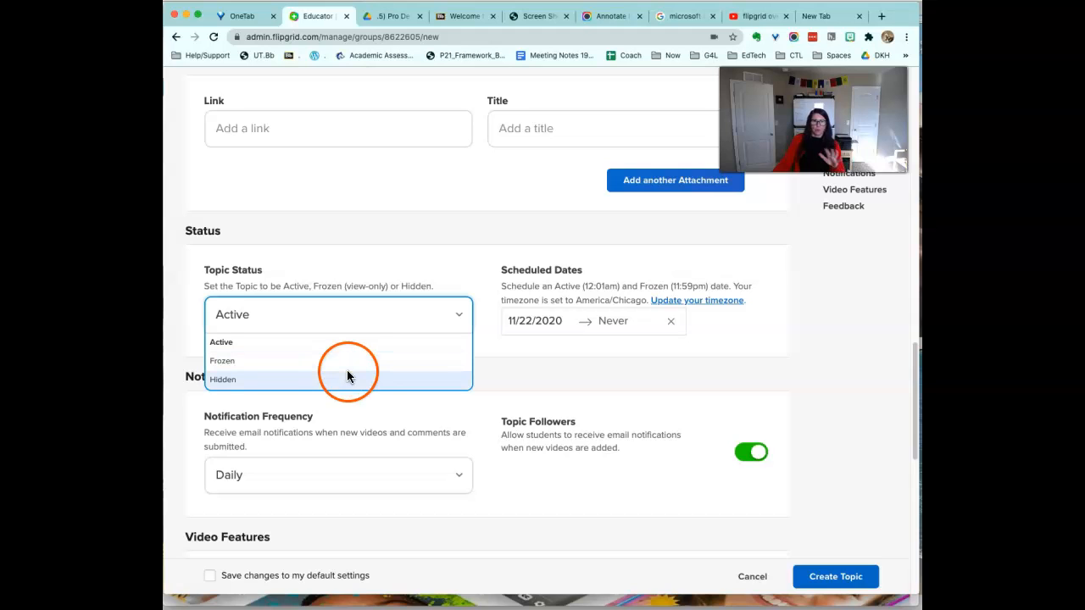
{"action": "left_click", "coordinate": [512, 395]}
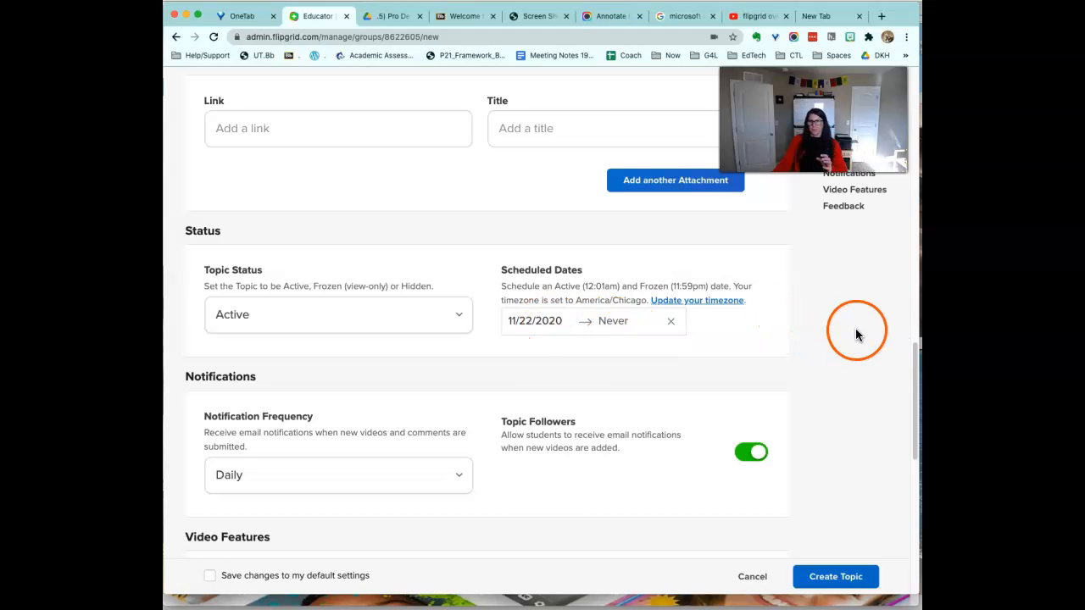
Set Notification Frequency to Weekly and keep Video and Selfie Effects on Selfies and Videos.
{"action": "left_click_drag", "start_coordinate": [916, 368], "coordinate": [913, 396]}
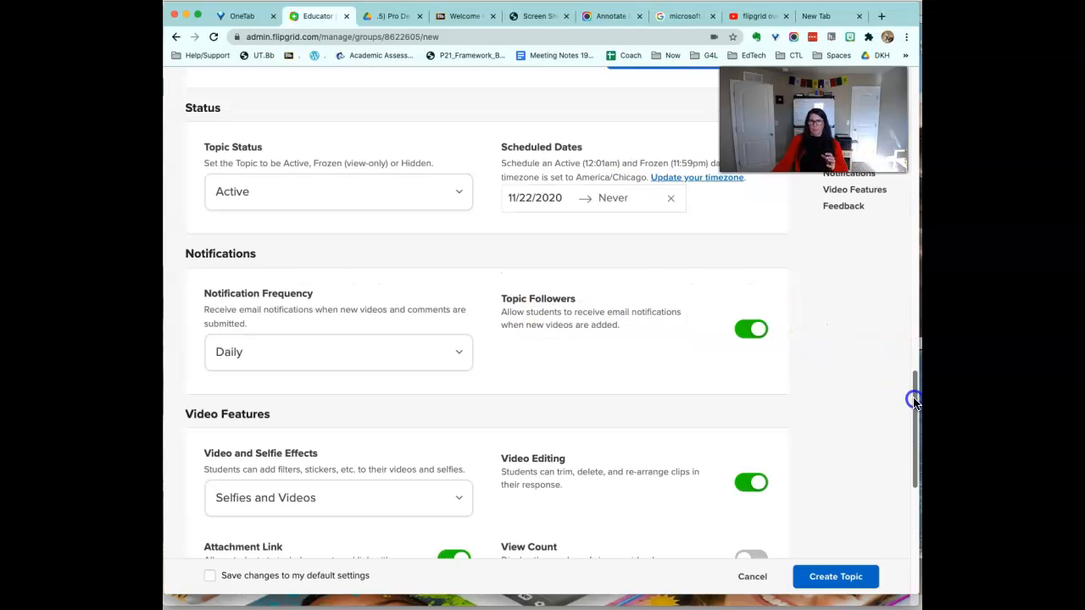
{"action": "left_click", "coordinate": [415, 355]}
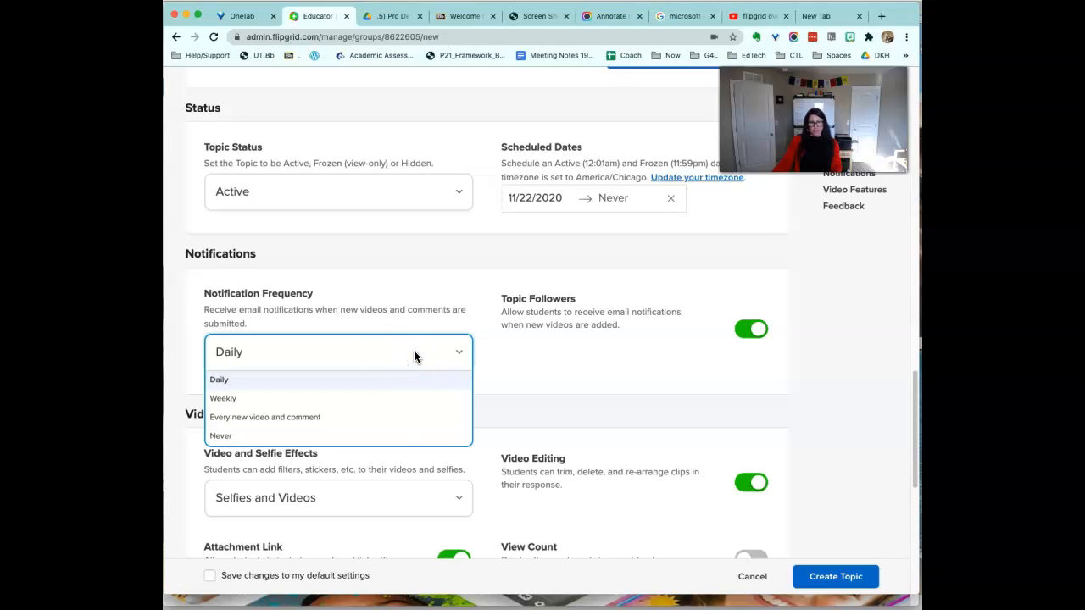
{"action": "left_click", "coordinate": [387, 397]}
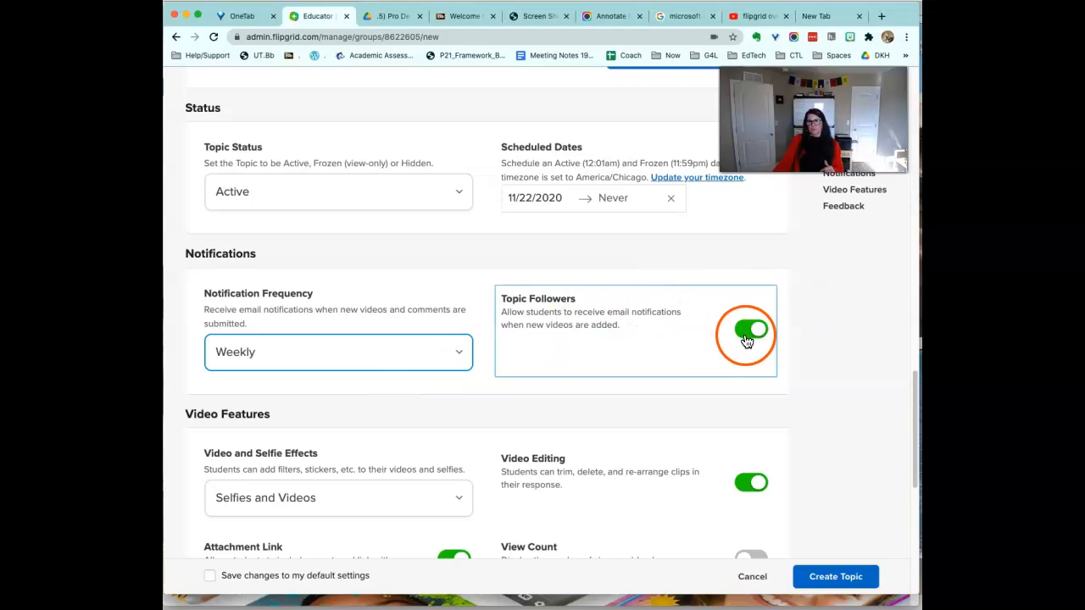
{"action": "left_click_drag", "start_coordinate": [914, 384], "coordinate": [910, 431]}
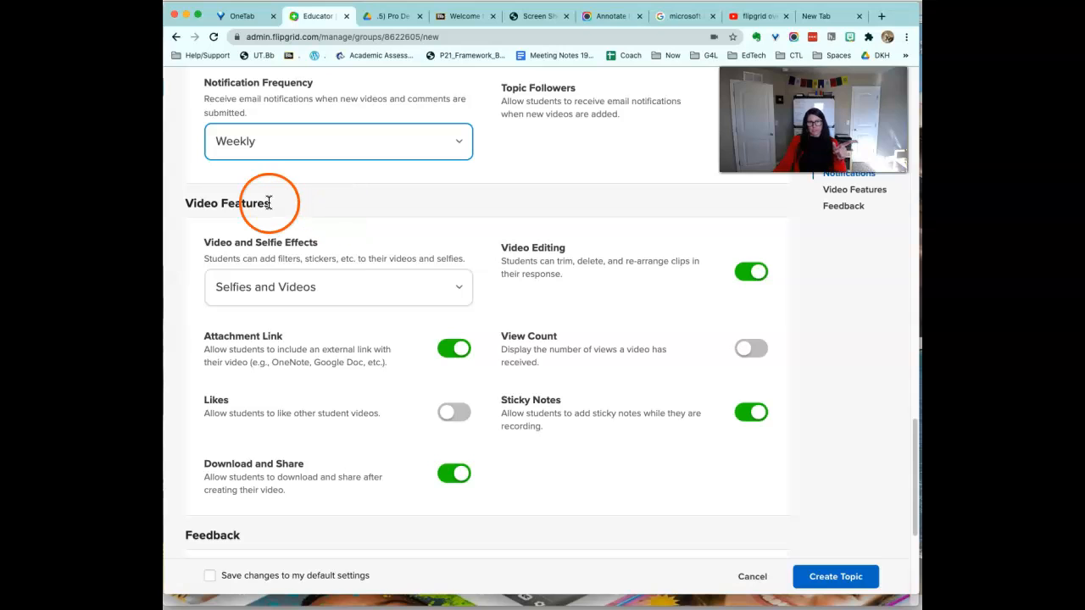
{"action": "left_click", "coordinate": [324, 288]}
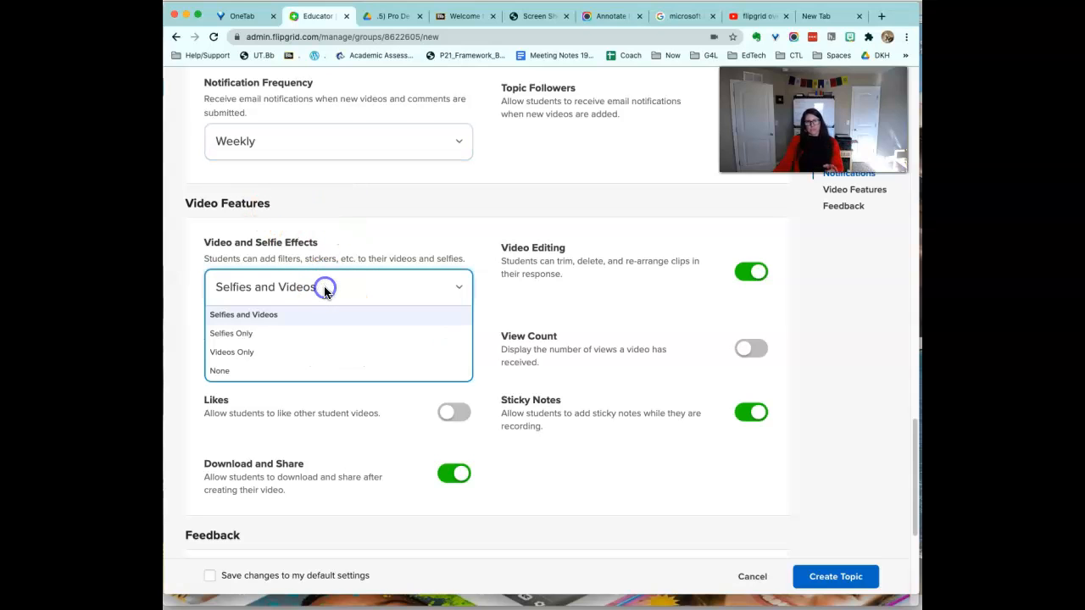
{"action": "left_click", "coordinate": [288, 319]}
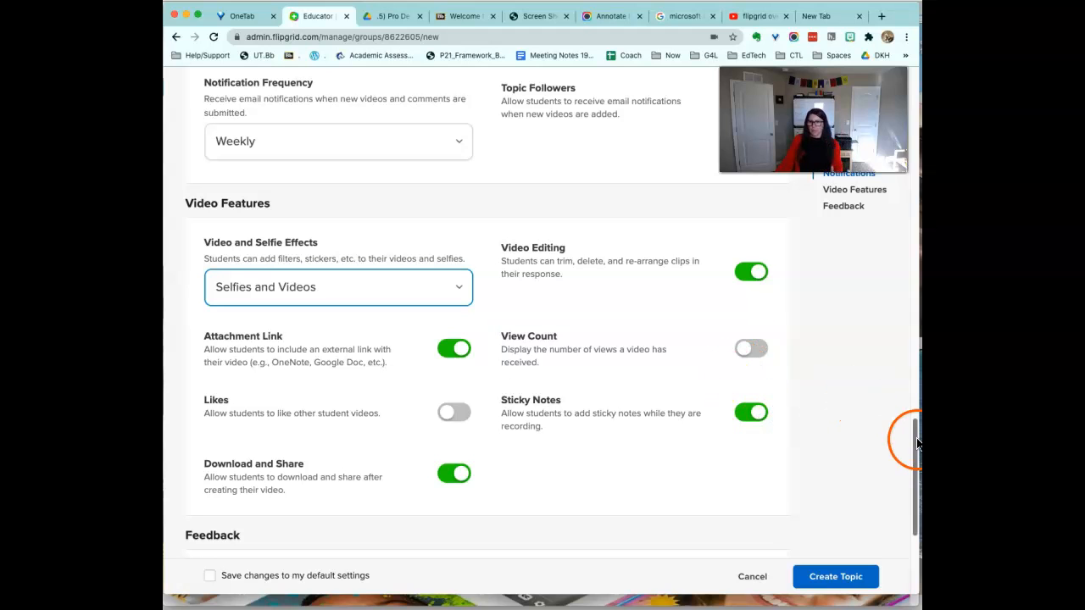
{"action": "left_click_drag", "start_coordinate": [913, 455], "coordinate": [904, 492]}
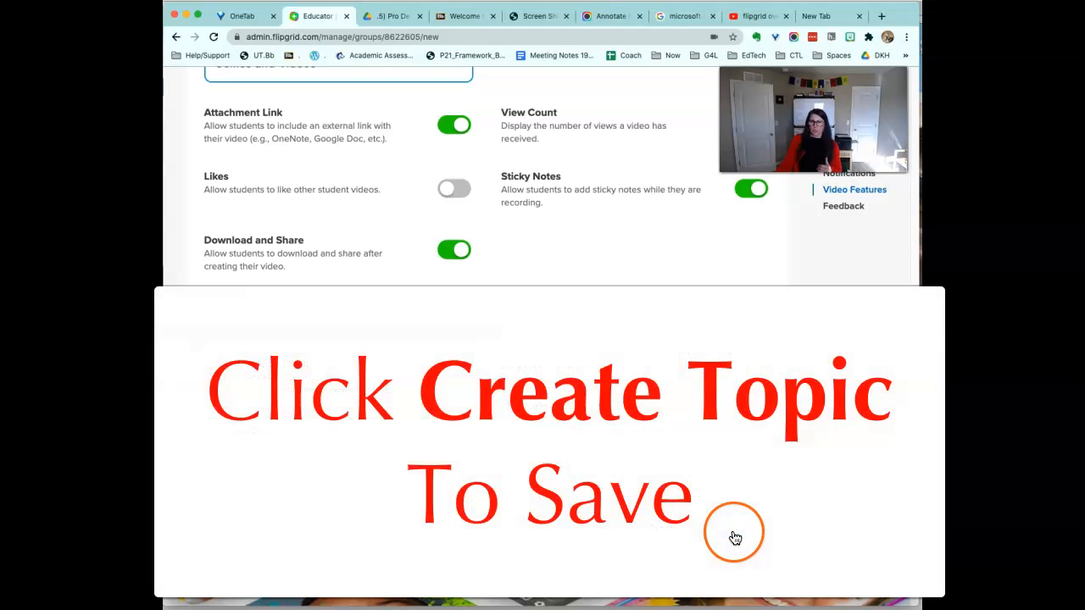
Create the Introduce Yourself! topic and choose All Set! to view its page.
{"action": "left_click", "coordinate": [735, 538]}
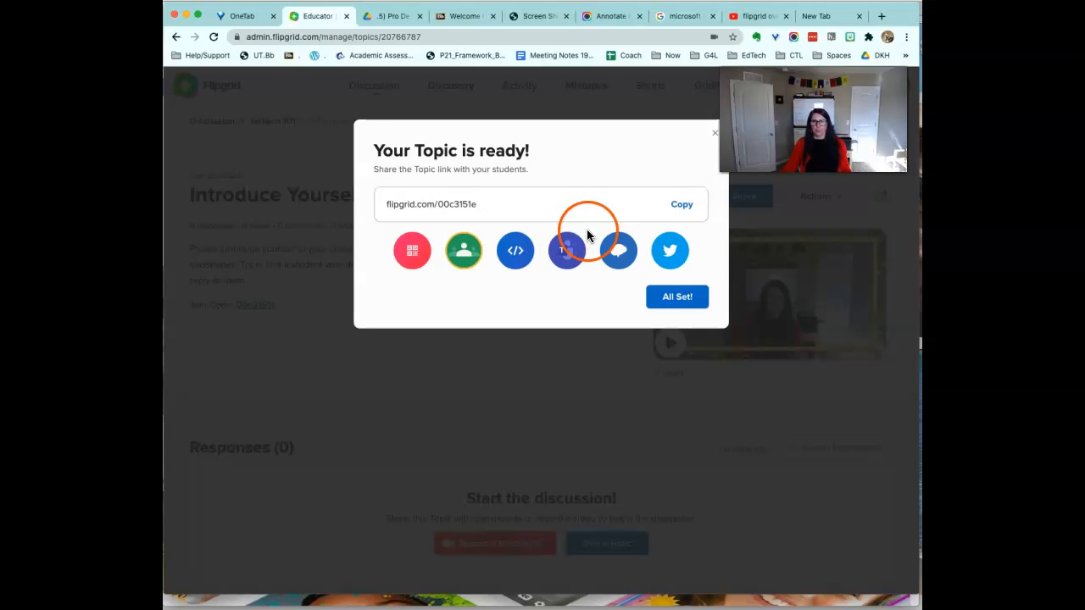
{"action": "left_click", "coordinate": [672, 299]}
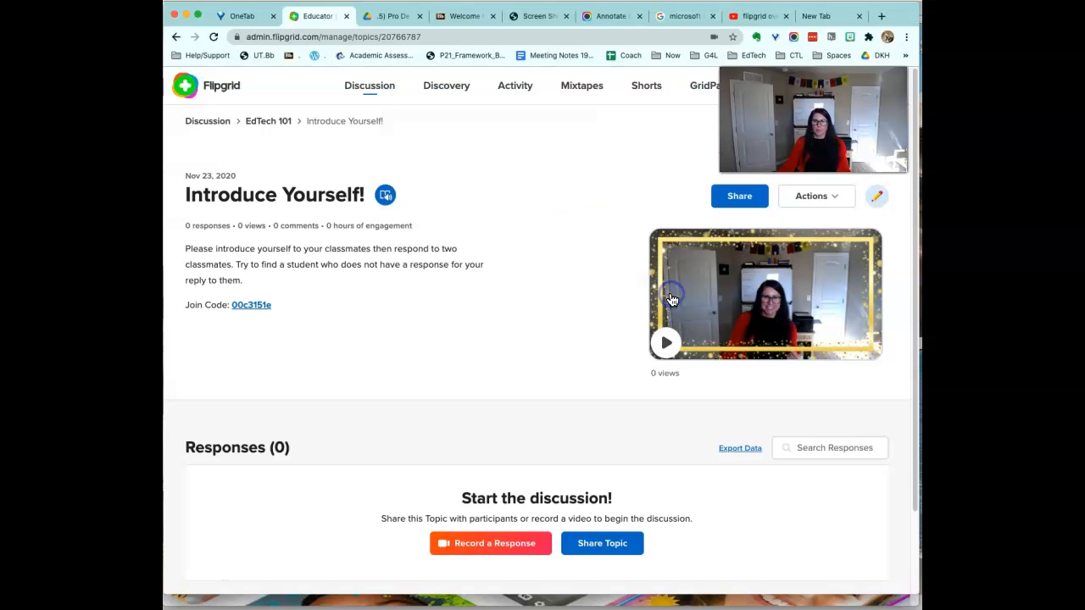
{"action": "scroll", "coordinate": [903, 280], "scroll_direction": "down", "scroll_amount": 1}
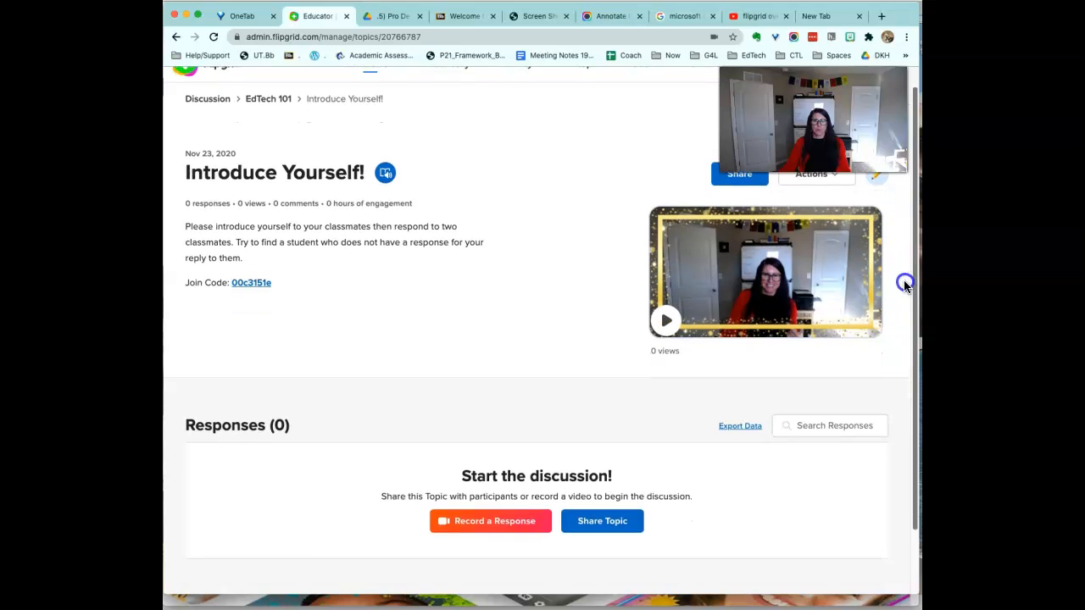
{"action": "scroll", "coordinate": [898, 293], "scroll_direction": "up", "scroll_amount": 1}
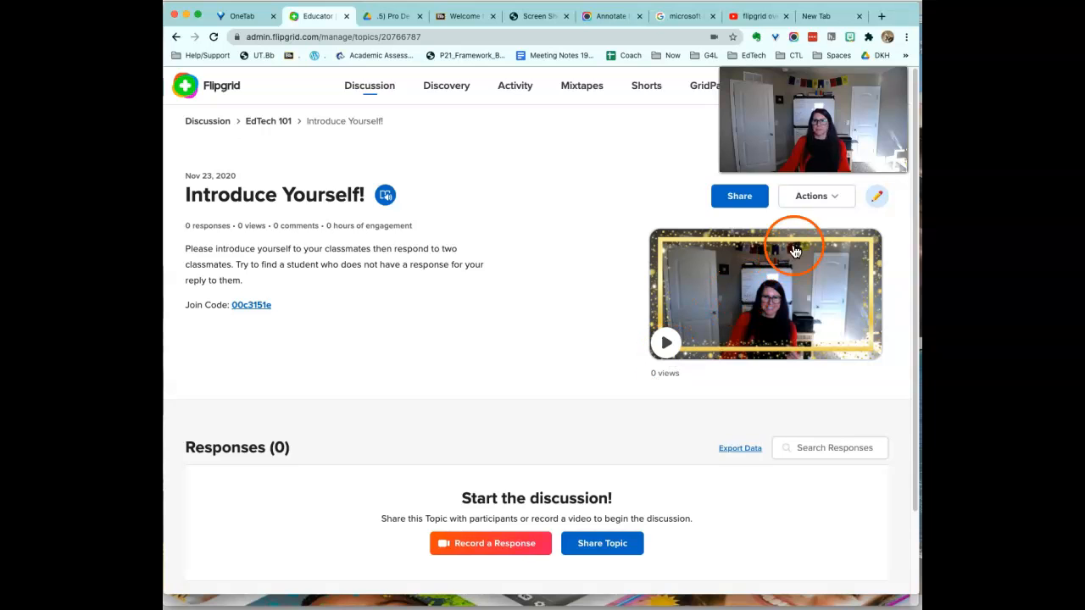
{"action": "left_click", "coordinate": [729, 204]}
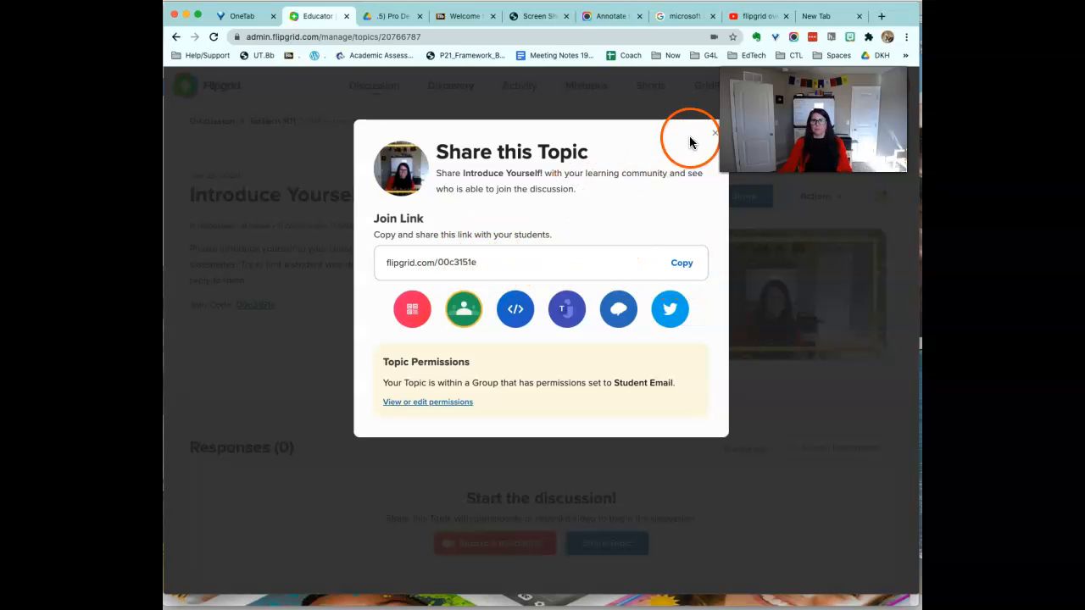
{"action": "left_click", "coordinate": [411, 310]}
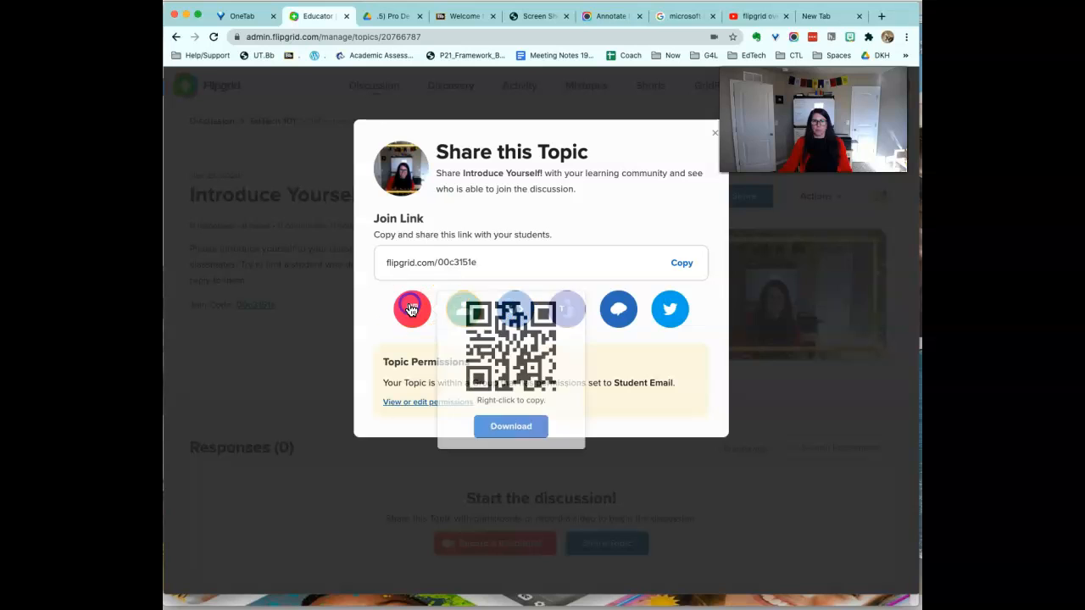
{"action": "left_click", "coordinate": [646, 211]}
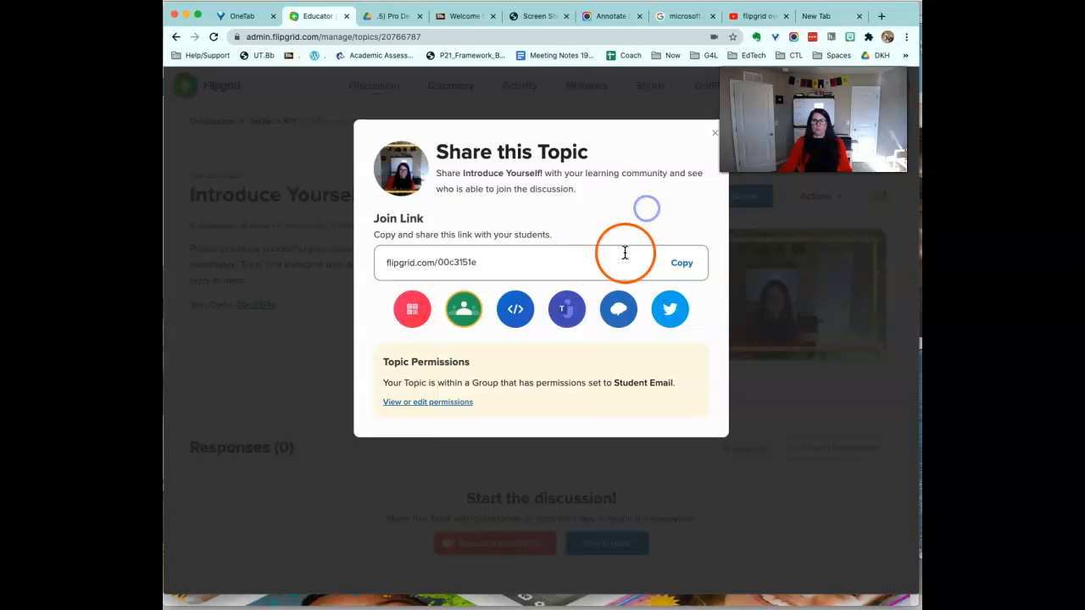
{"action": "triple_click", "coordinate": [644, 211]}
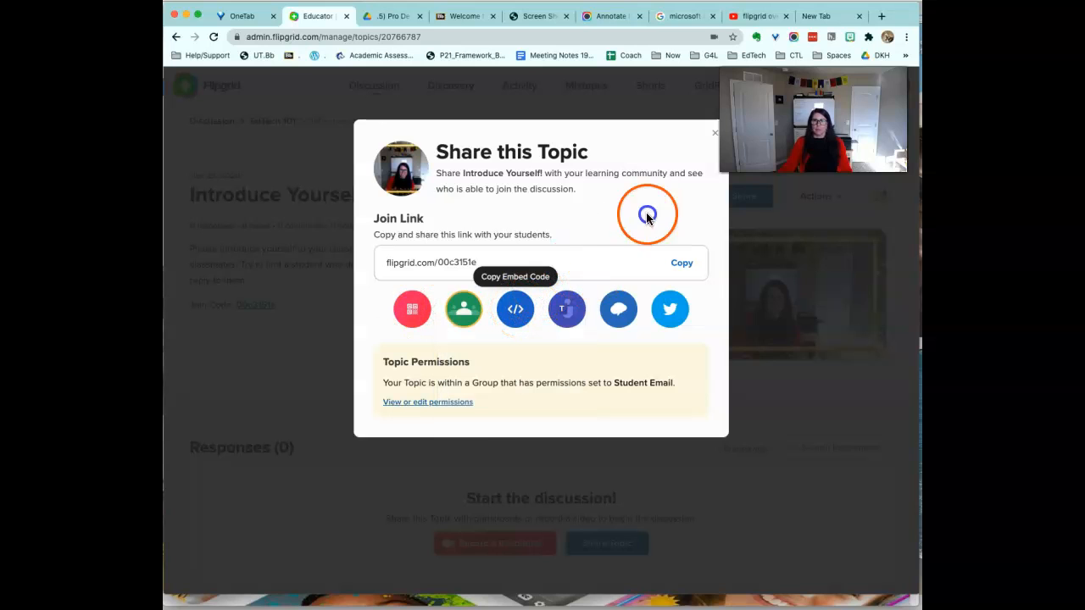
{"action": "left_click", "coordinate": [715, 133]}
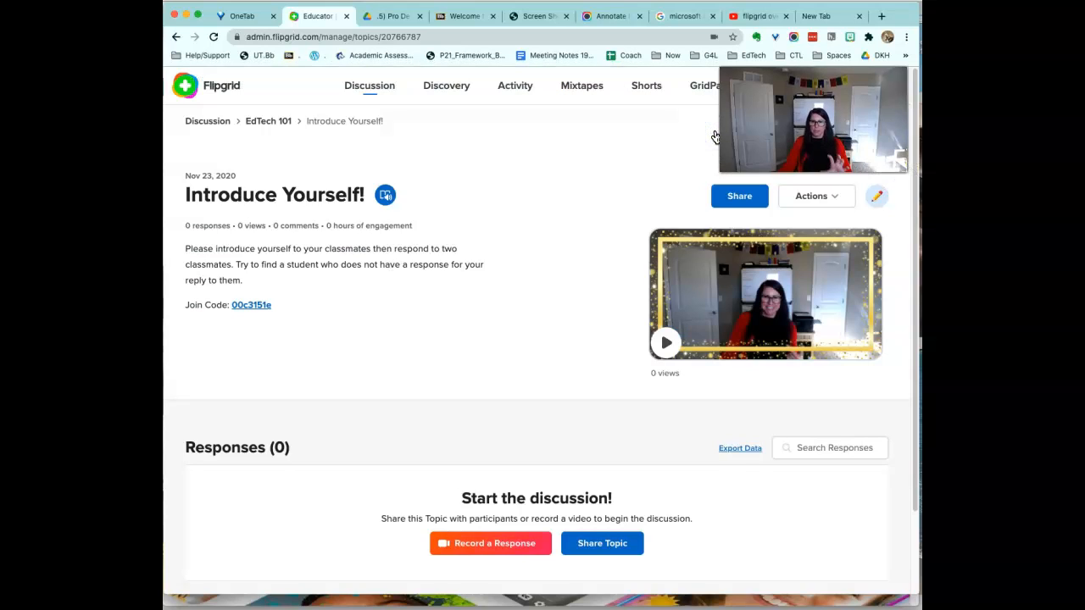
{"action": "left_click", "coordinate": [807, 203]}
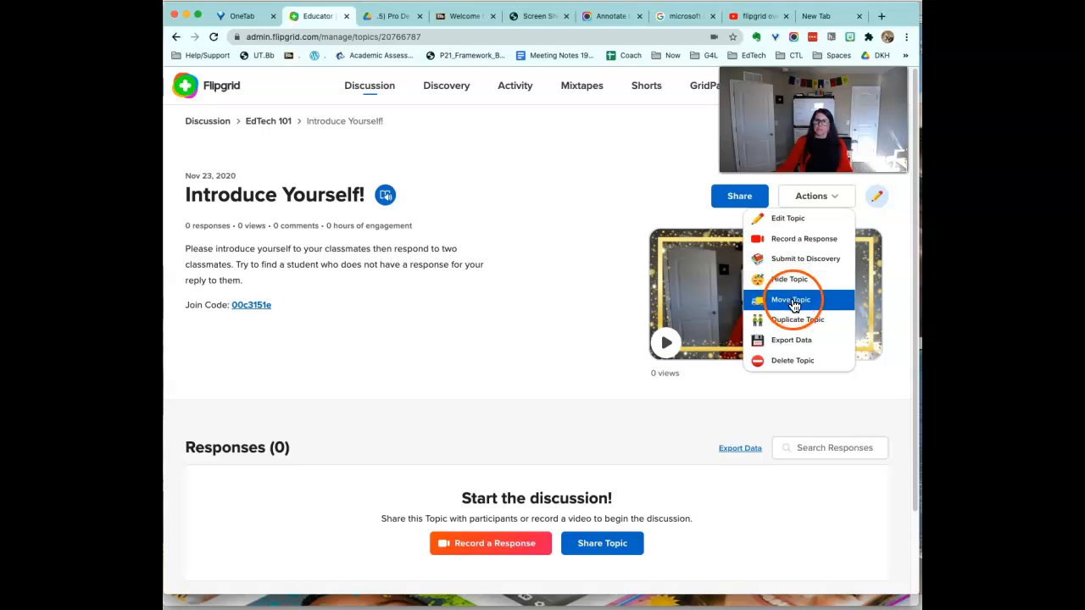
{"action": "left_click", "coordinate": [877, 200]}
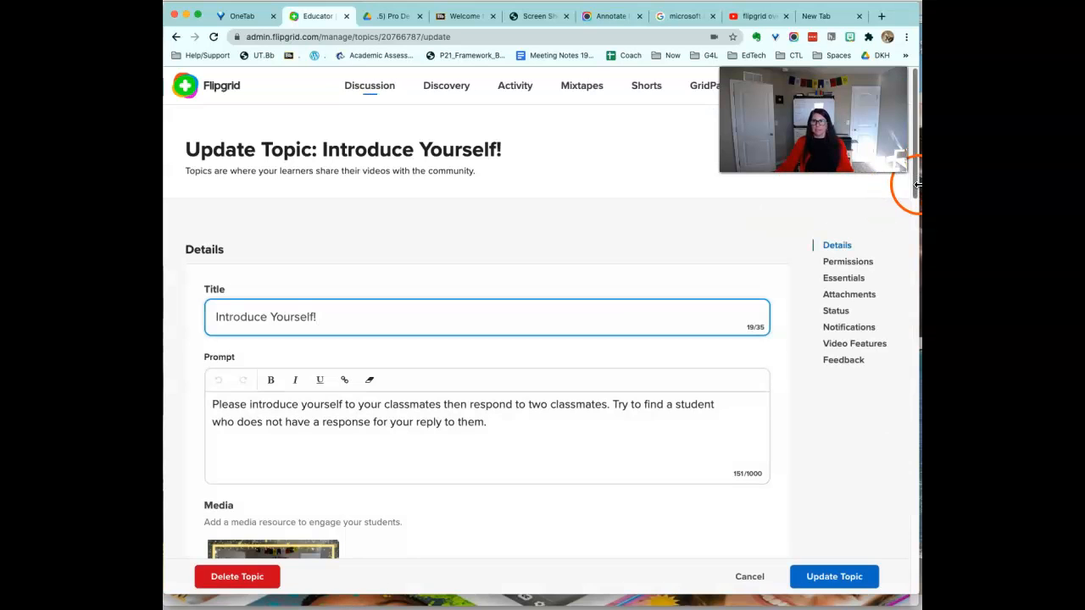
{"action": "left_click_drag", "start_coordinate": [916, 188], "coordinate": [876, 333]}
{"action": "scroll", "coordinate": [873, 331], "scroll_direction": "down", "scroll_amount": 5}
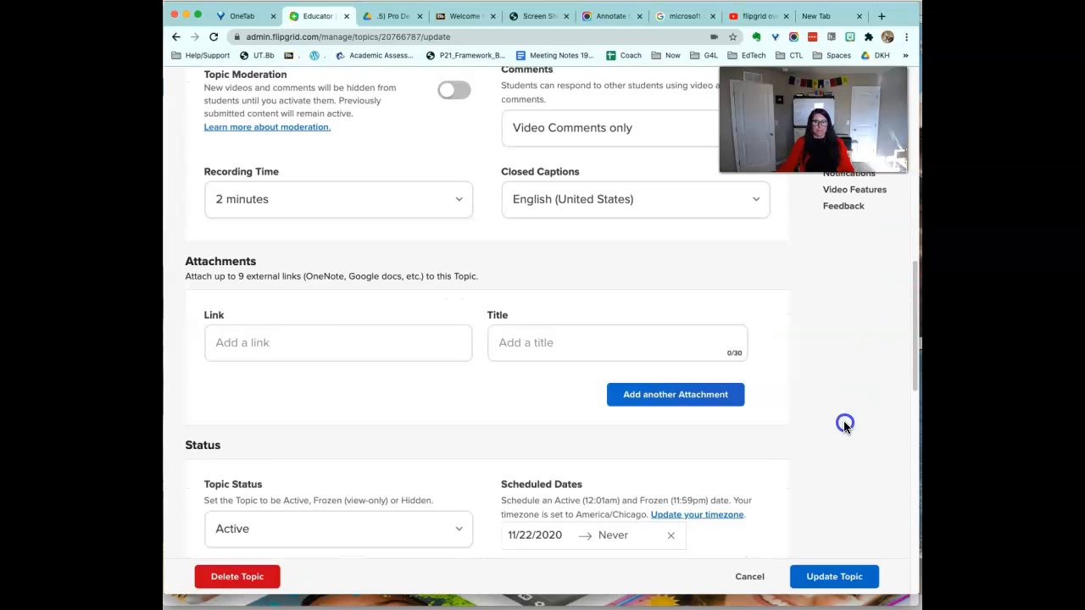
{"action": "scroll", "coordinate": [831, 475], "scroll_direction": "down", "scroll_amount": 3}
{"action": "left_click", "coordinate": [771, 581]}
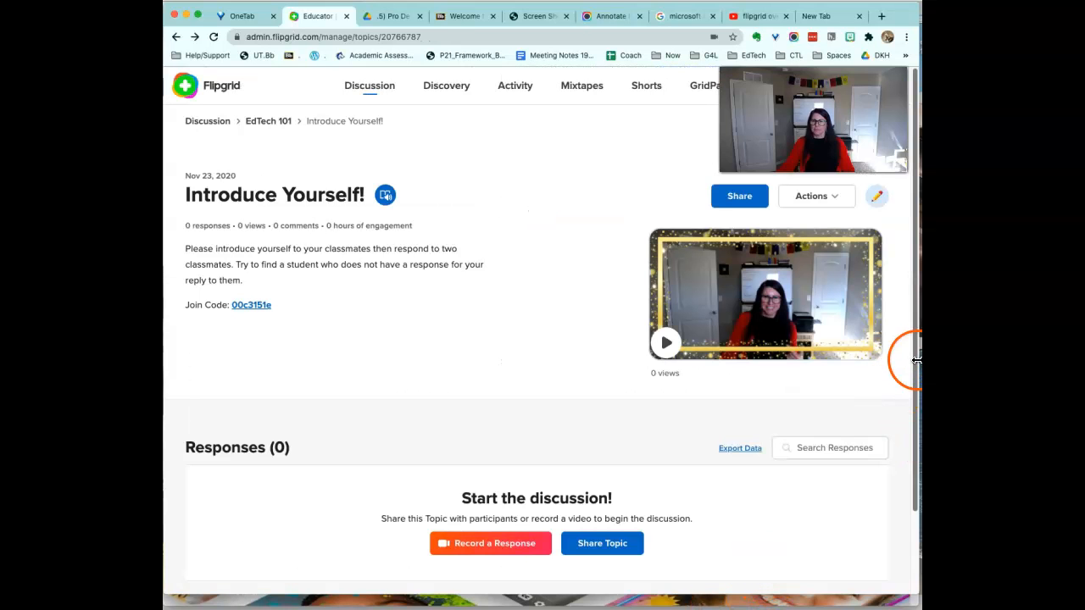
{"action": "left_click", "coordinate": [780, 209]}
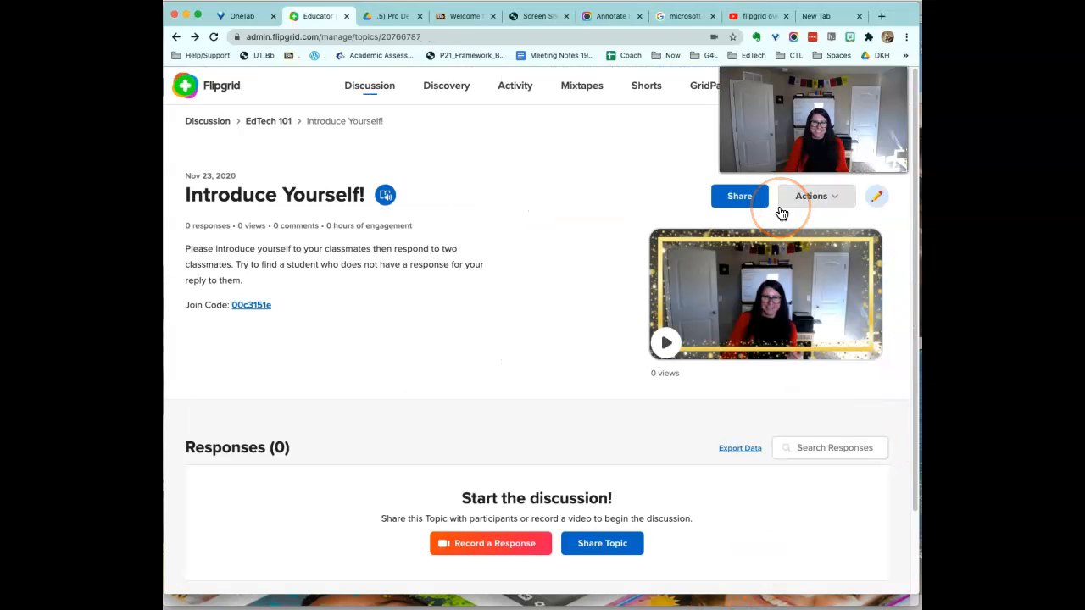
{"action": "left_click_drag", "start_coordinate": [801, 140], "coordinate": [524, 181]}
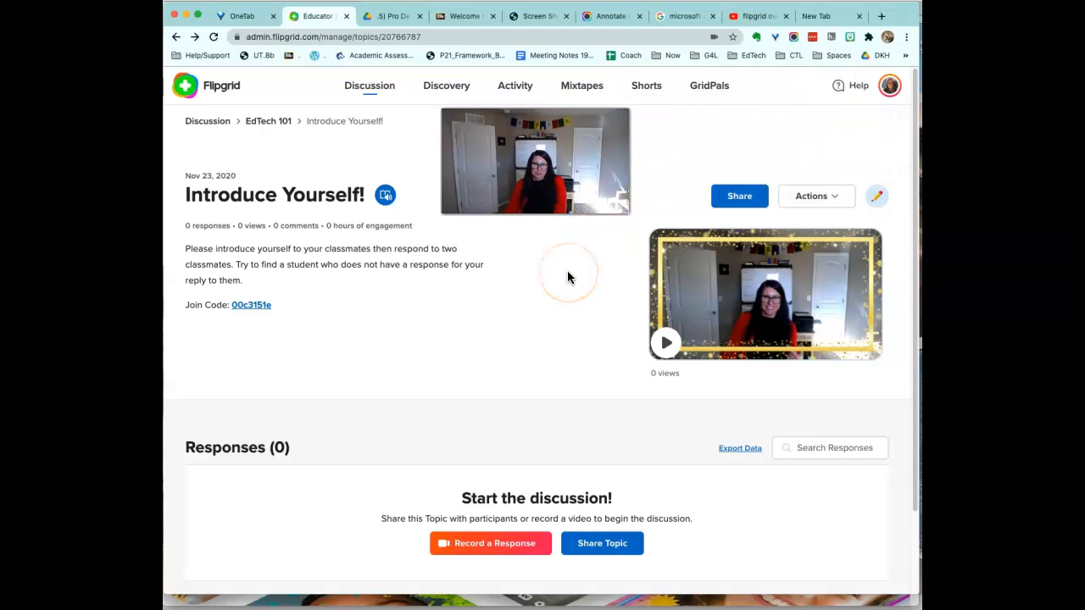